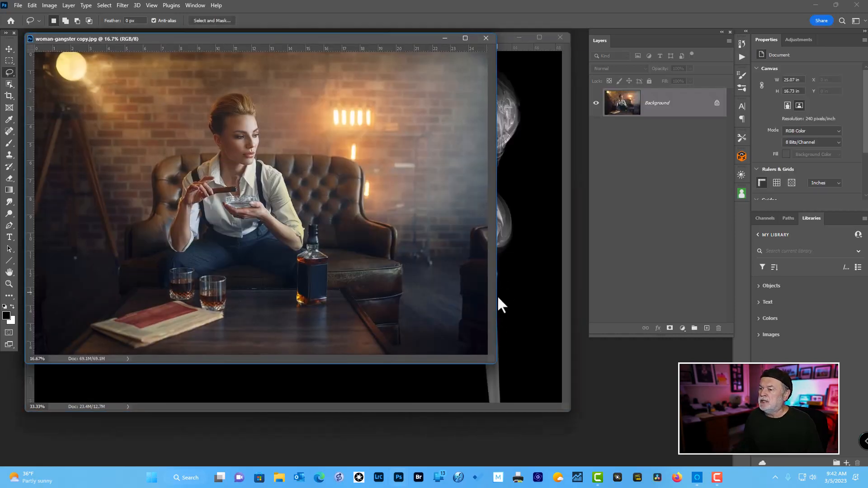
Step: Arrange the two image windows and copy the smoke overlay image into woman-gangster copy.jpg as a new layer
left_click_drag(326, 38, 397, 92)
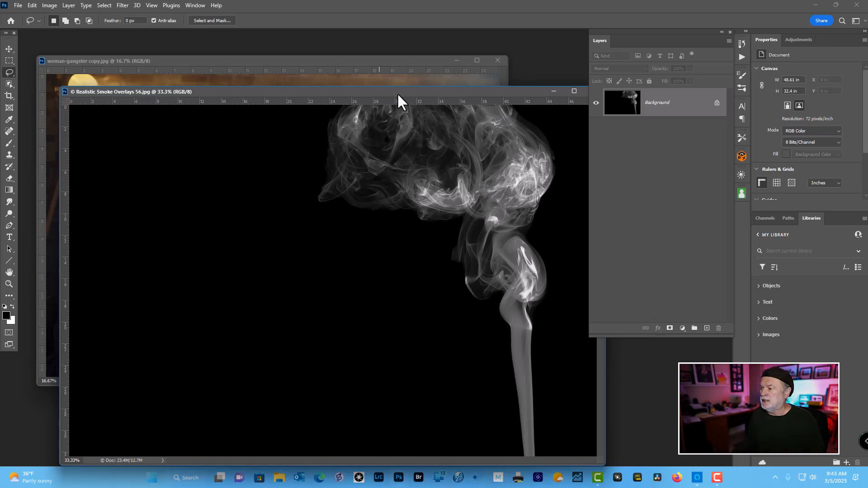
left_click_drag(397, 92, 496, 207)
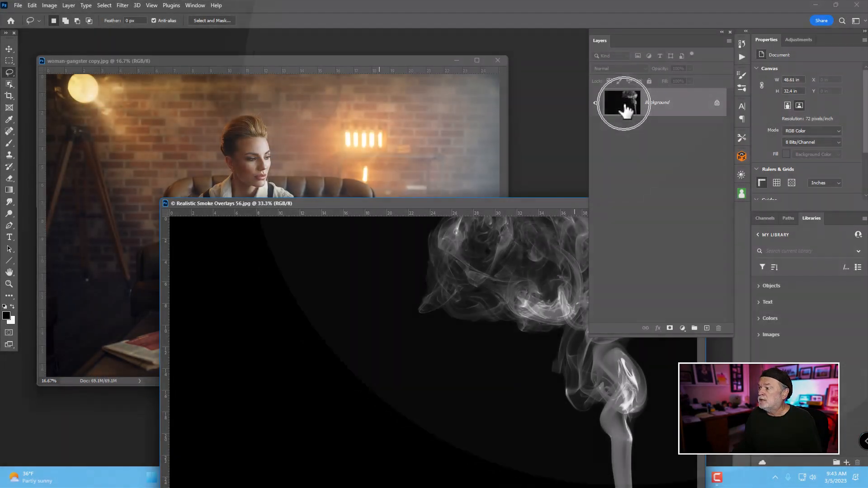
left_click_drag(626, 108, 232, 140)
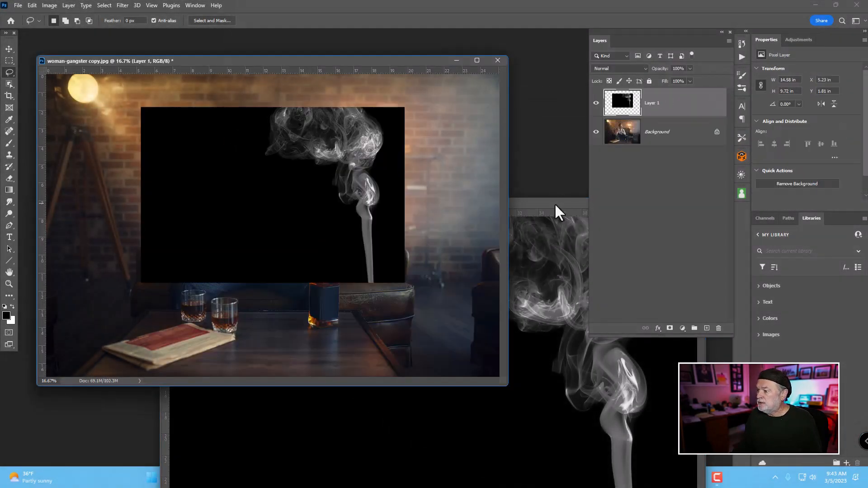
Step: Put away the smoke overlay document, then reposition and enlarge the woman-gangster copy.jpg window
left_click_drag(556, 205, 415, 178)
left_click(555, 176)
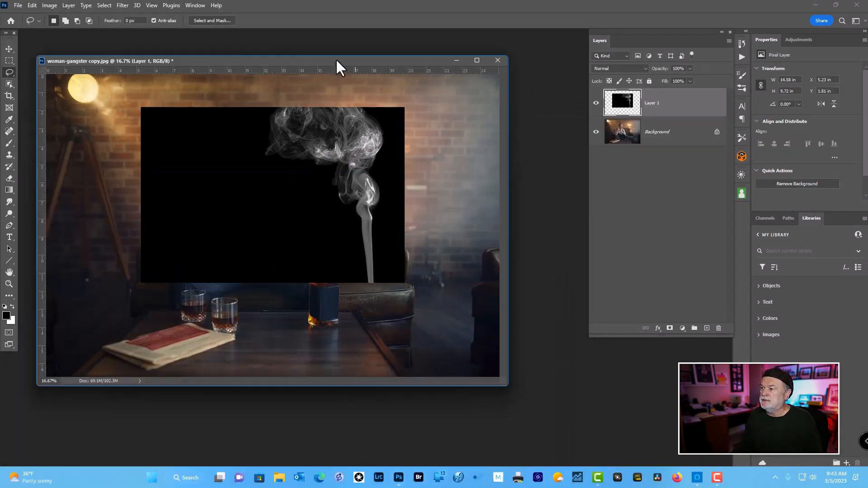
left_click_drag(340, 62, 377, 58)
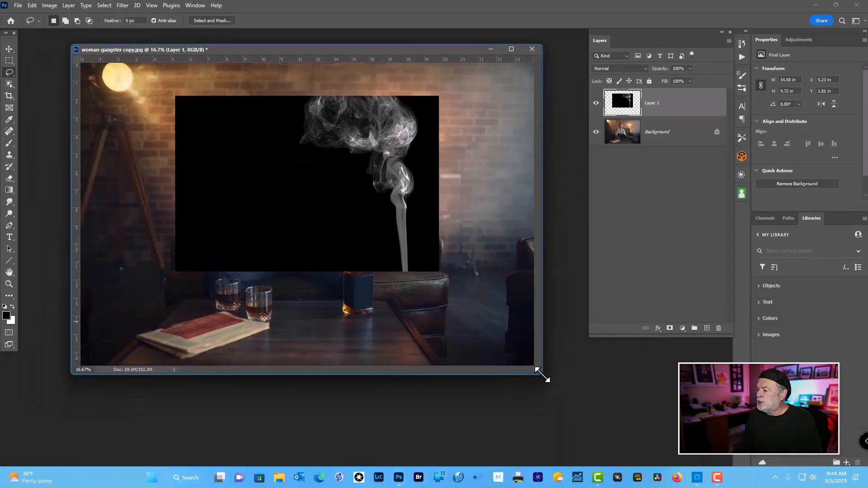
left_click_drag(541, 373, 556, 395)
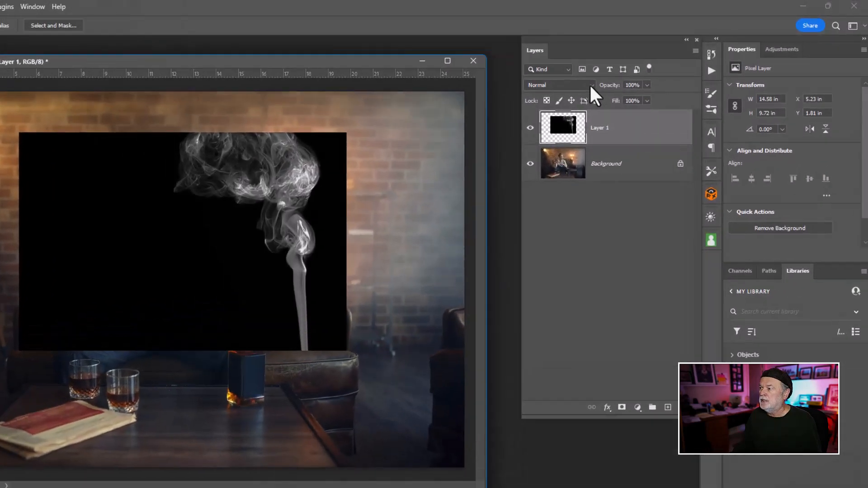
Step: Set the smoke layer's blend mode to Screen and move the smoke so its base sits over the whiskey bottle's neck
left_click(589, 85)
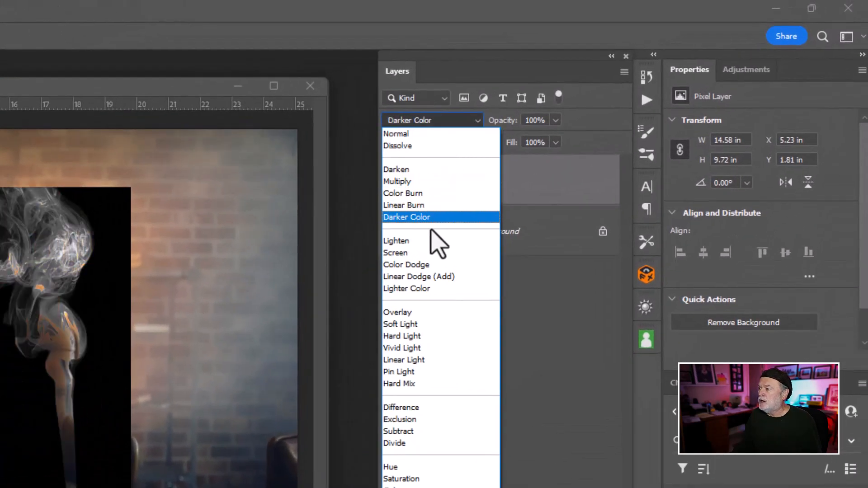
left_click(431, 254)
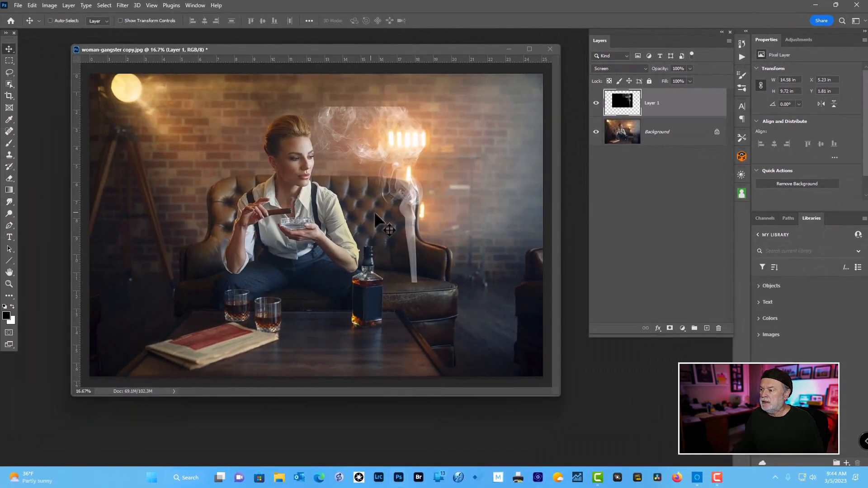
left_click_drag(412, 232, 335, 201)
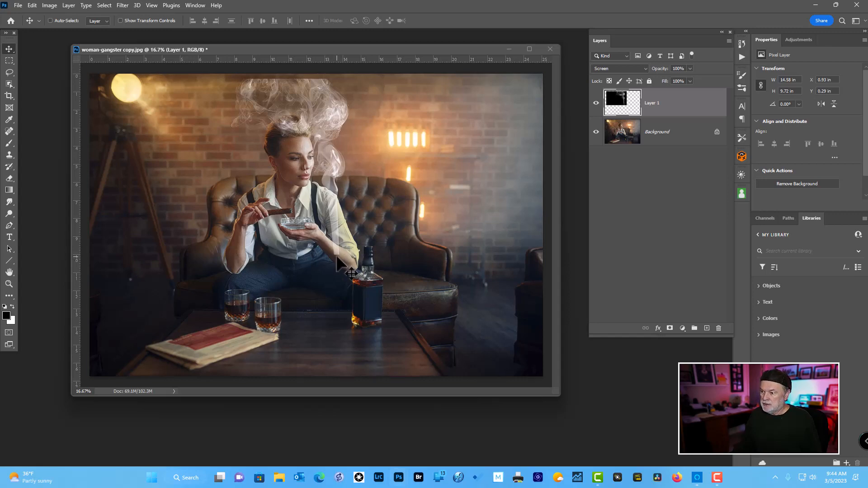
left_click_drag(344, 245, 295, 196)
left_click_drag(298, 248, 378, 283)
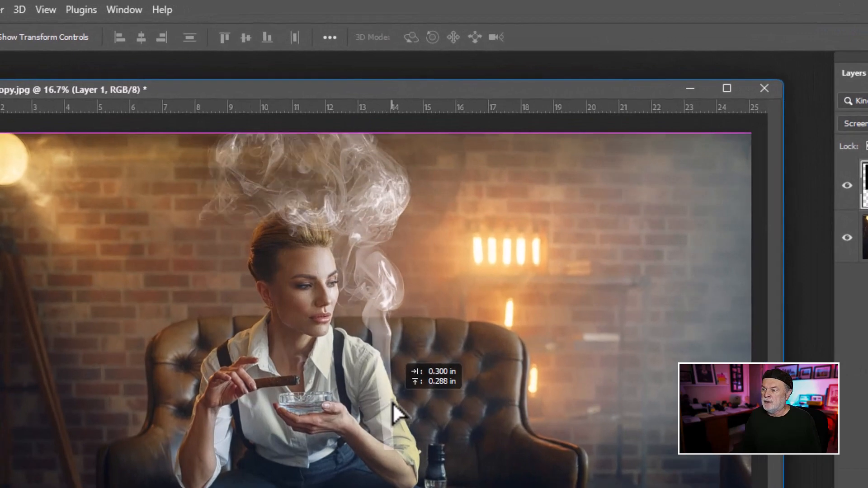
left_click_drag(419, 405, 438, 421)
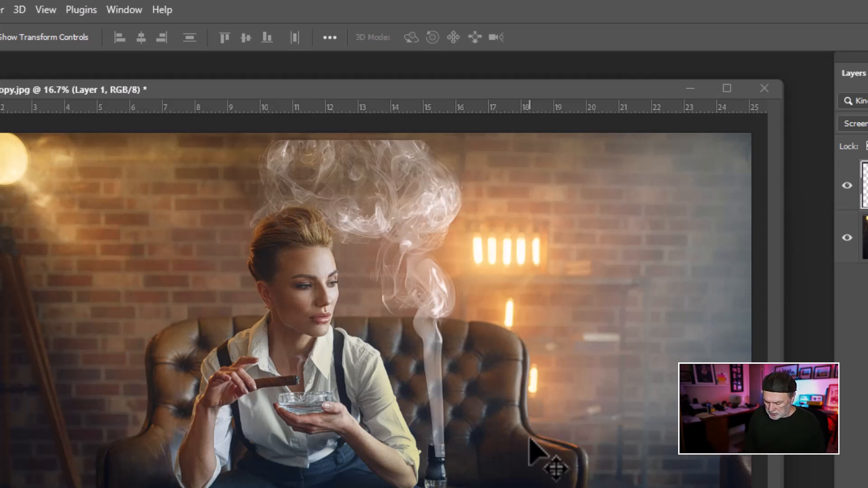
Step: Warp the smoke layer by pulling both lower corners inward and shifting the lower edge handles to narrow the smoke's base
key("ctrl+t")
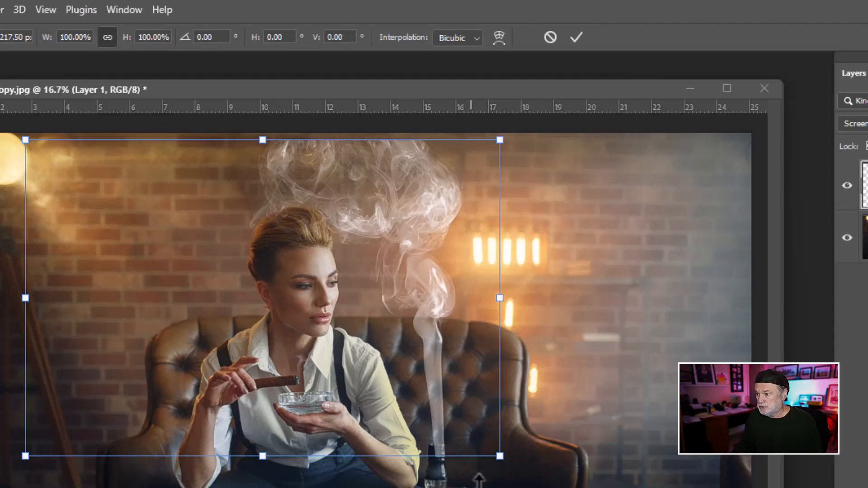
right_click(377, 326)
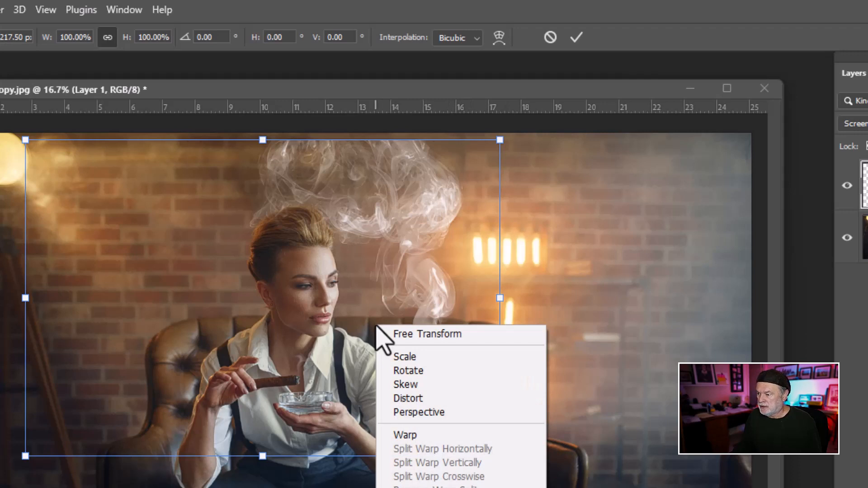
left_click(410, 436)
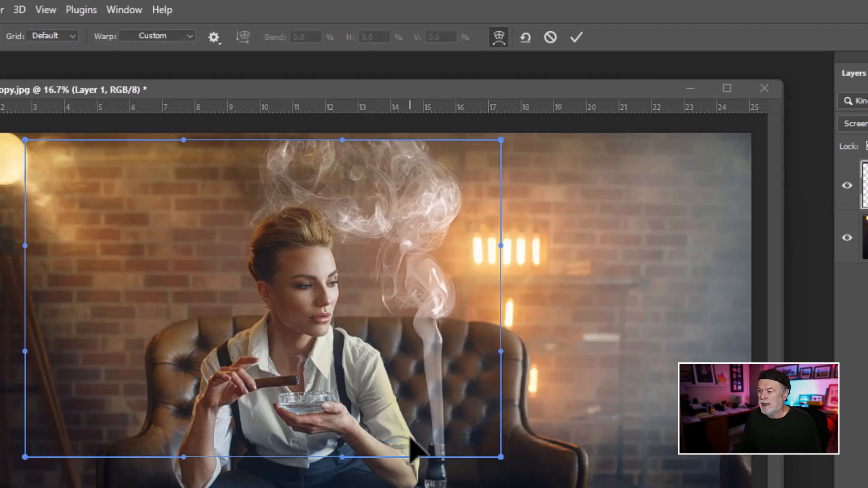
left_click(500, 457)
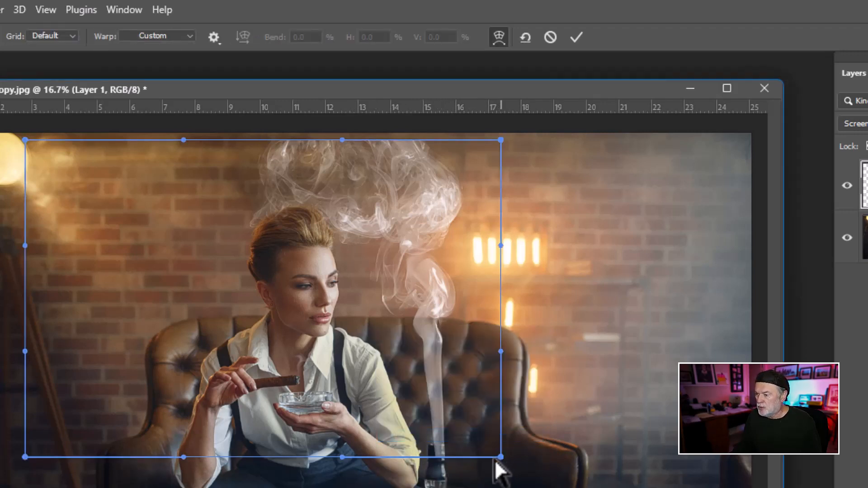
left_click_drag(496, 459, 441, 464)
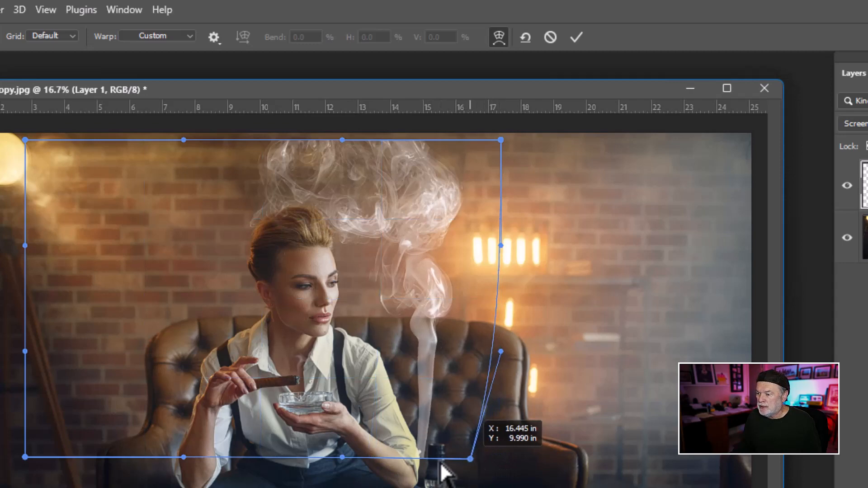
left_click_drag(28, 458, 116, 462)
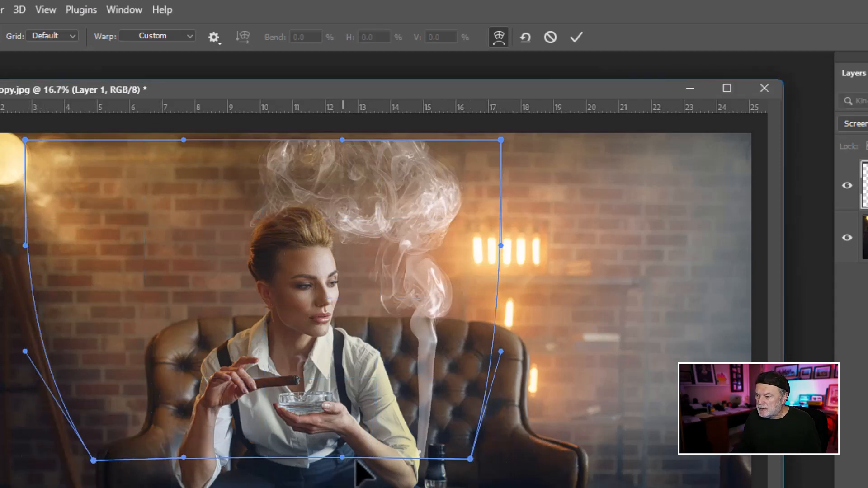
left_click_drag(344, 457, 407, 455)
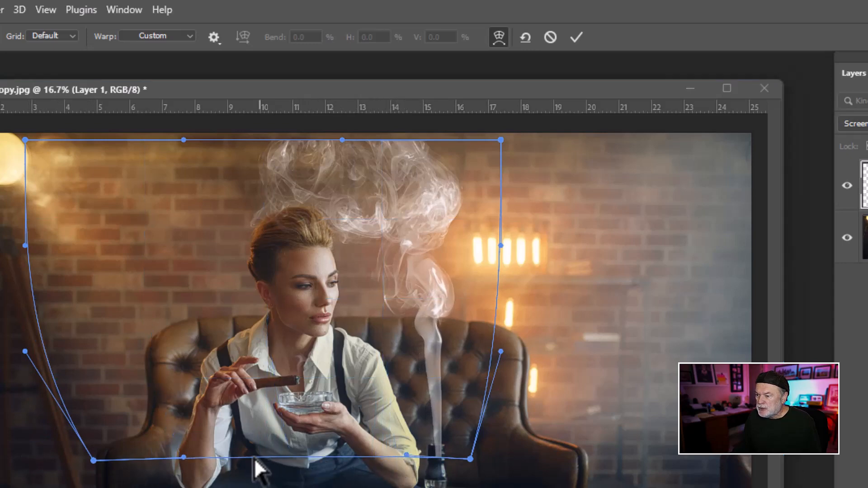
left_click_drag(184, 457, 219, 457)
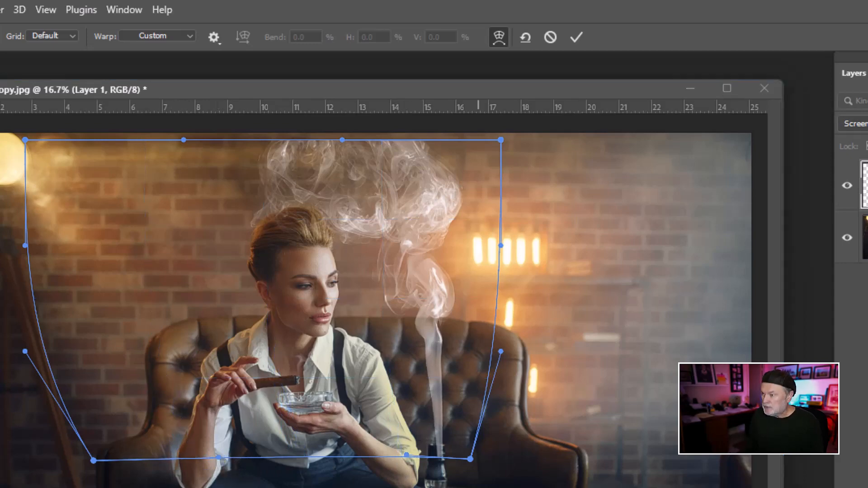
key("Return")
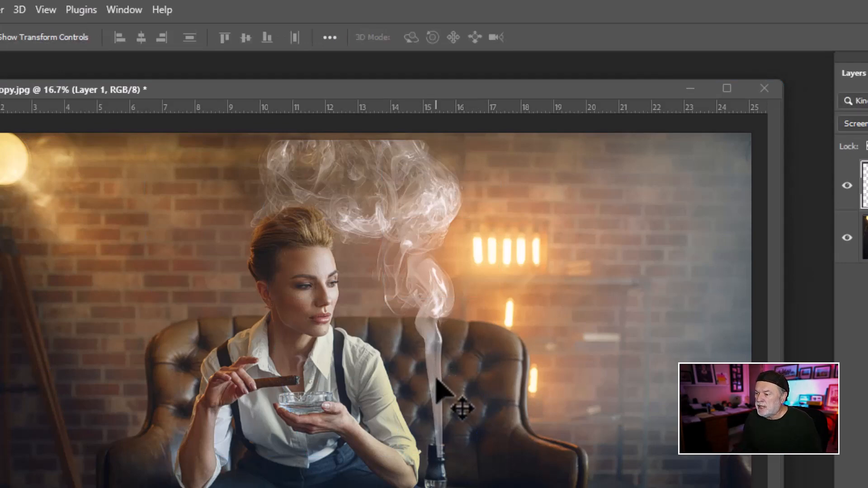
Step: Move the smoke's base onto the cigar tip and squash the smoke layer vertically to 82.24% height from its upper edge
left_click_drag(437, 379, 347, 440)
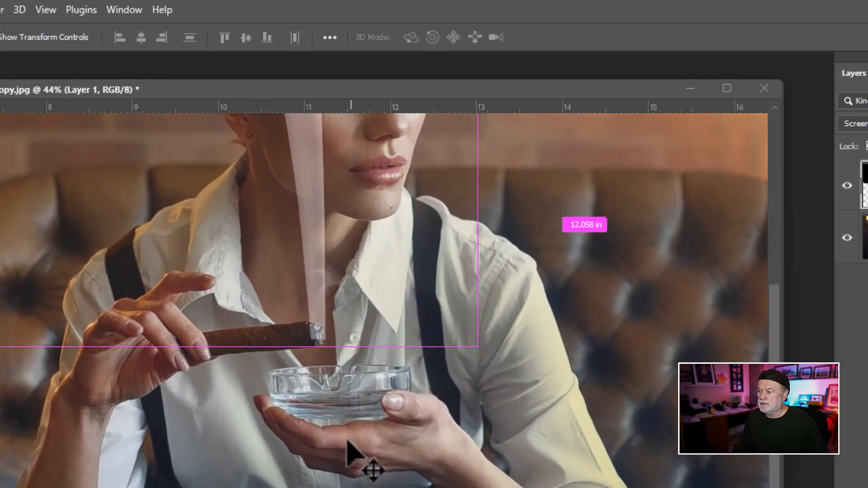
left_click_drag(405, 413, 326, 354)
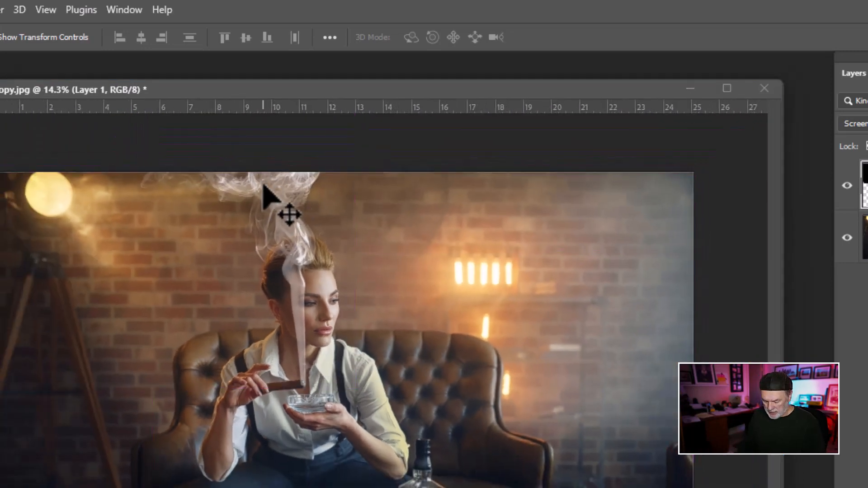
key("ctrl+t")
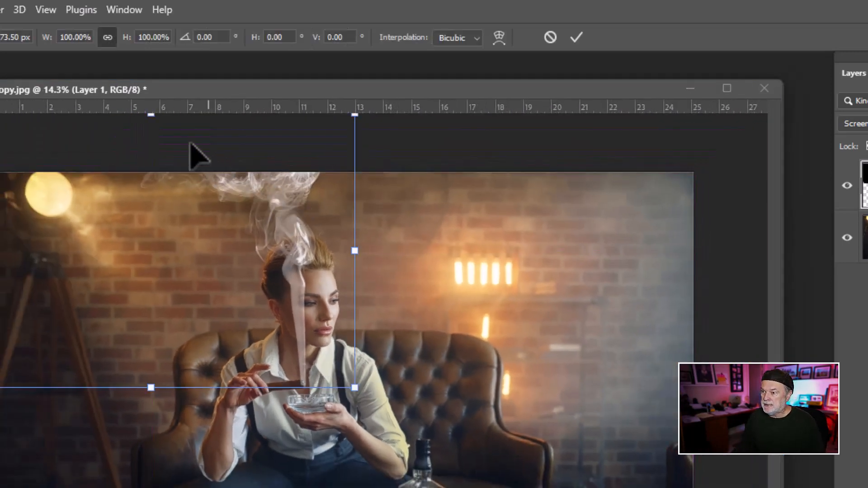
left_click_drag(153, 119, 155, 165)
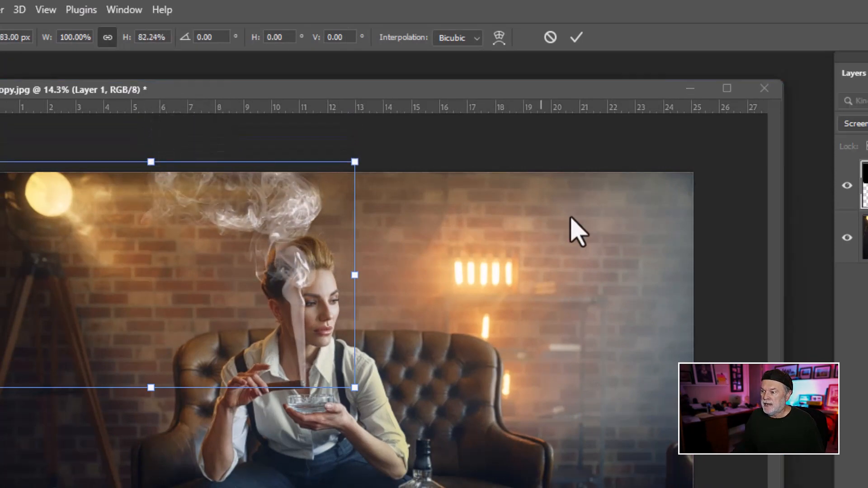
key("Return")
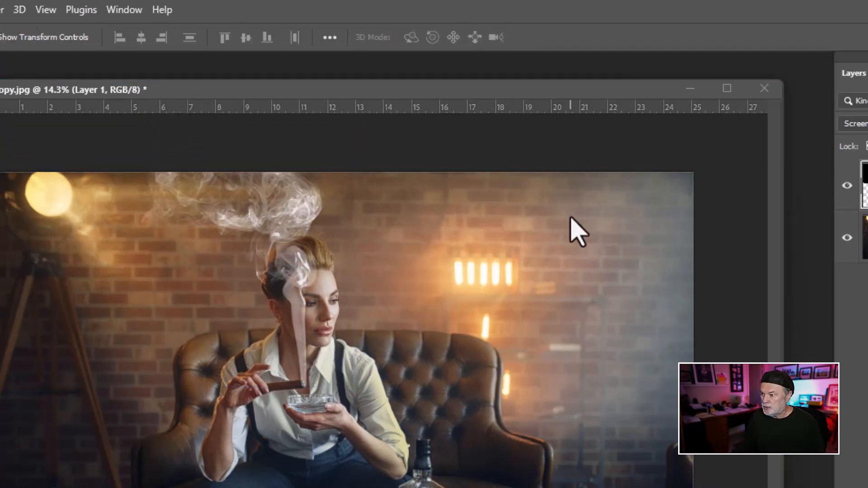
Step: Add a layer mask to the smoke layer and brush black over the smoke's base around the cigar tip
left_click_drag(230, 373, 289, 486)
left_click_drag(447, 487, 408, 446)
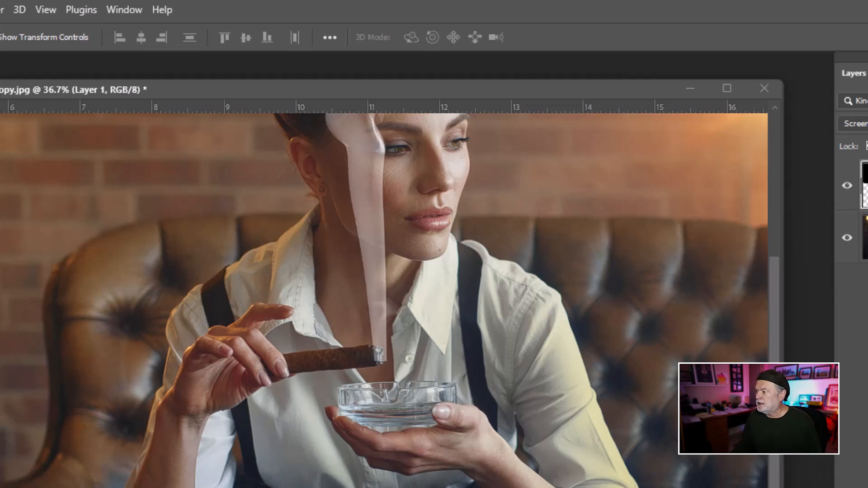
left_click(867, 487)
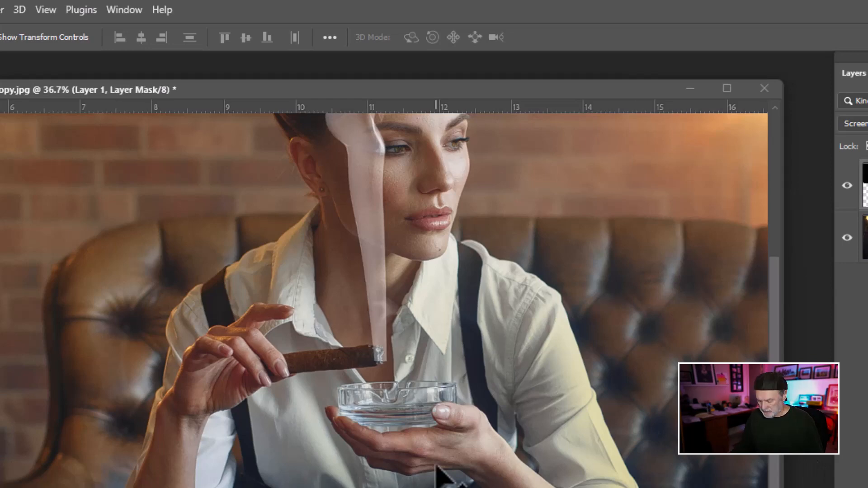
key("b")
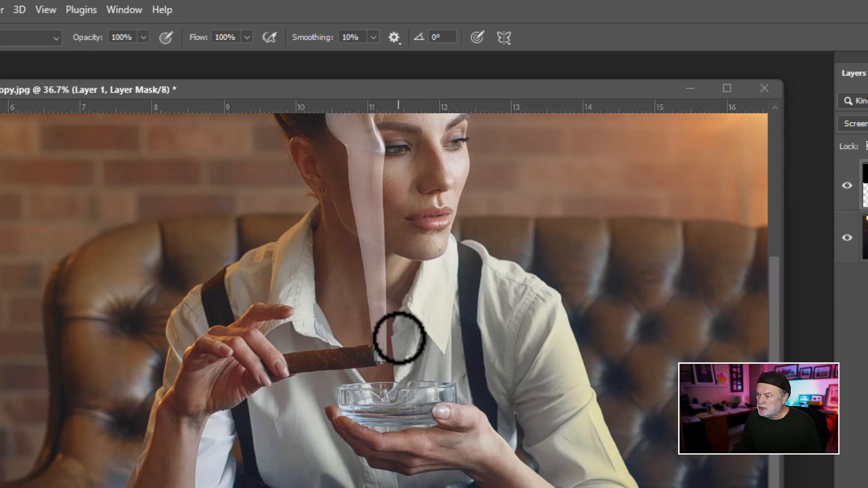
mouse_move(399, 339)
left_mouse_down()
mouse_move(385, 369)
mouse_move(357, 352)
mouse_move(392, 362)
mouse_move(397, 353)
mouse_move(390, 359)
left_mouse_up()
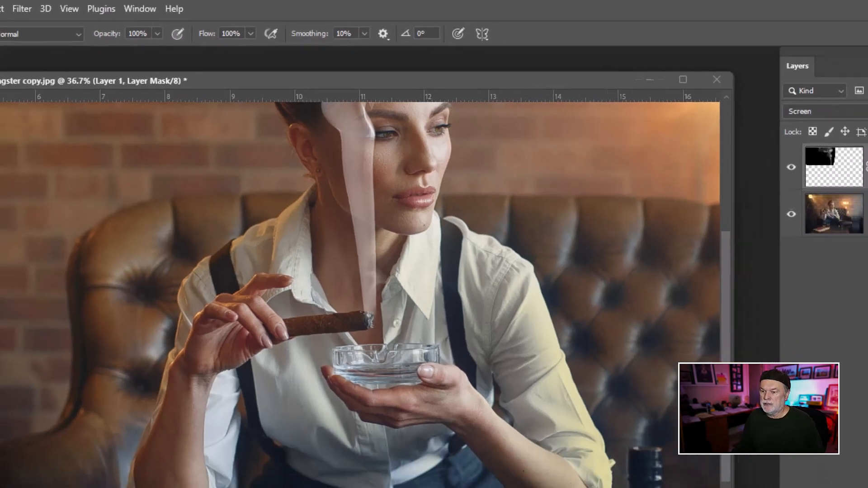
Step: Target the smoke layer's image instead of its mask and lower the layer opacity to 52%
double_click(9, 272)
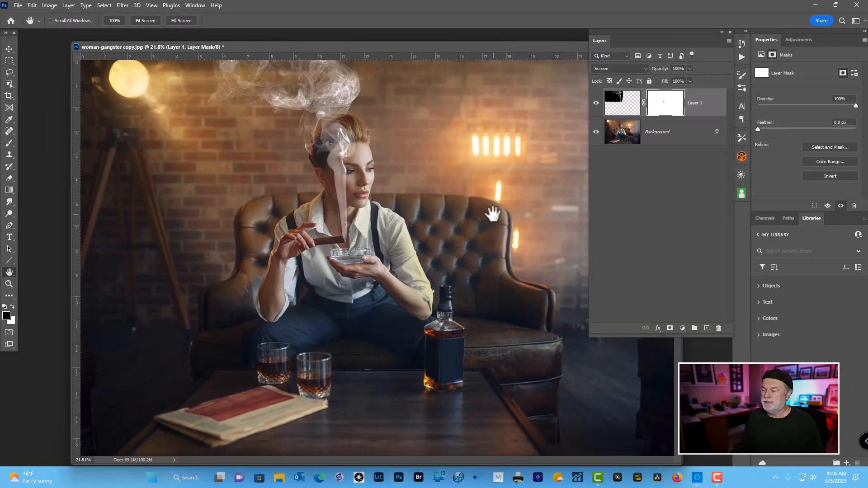
left_click(626, 104)
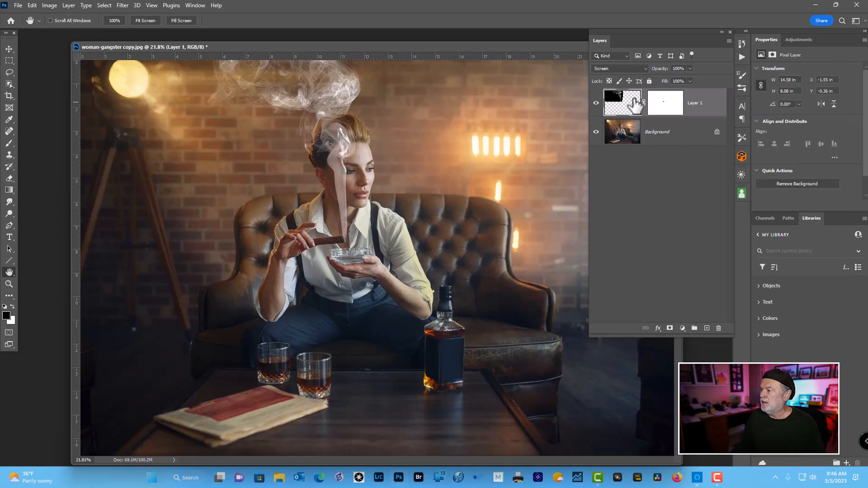
left_click_drag(667, 70, 658, 74)
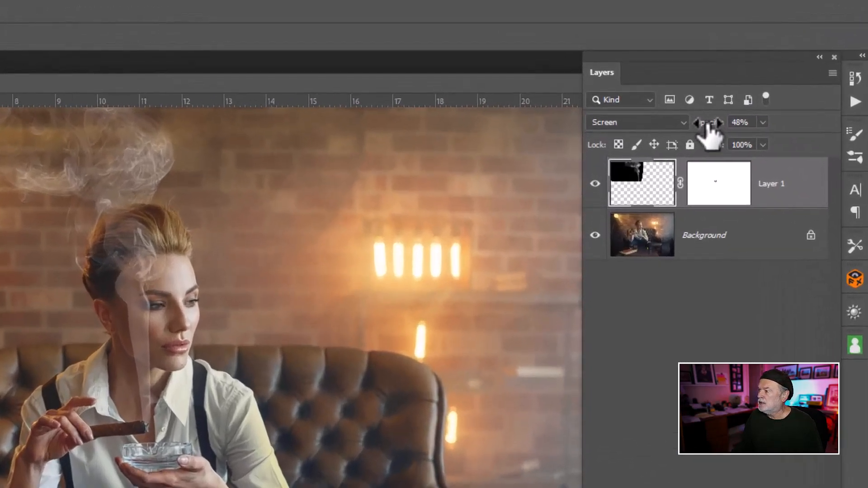
left_click_drag(660, 73, 663, 74)
left_click_drag(711, 123, 707, 124)
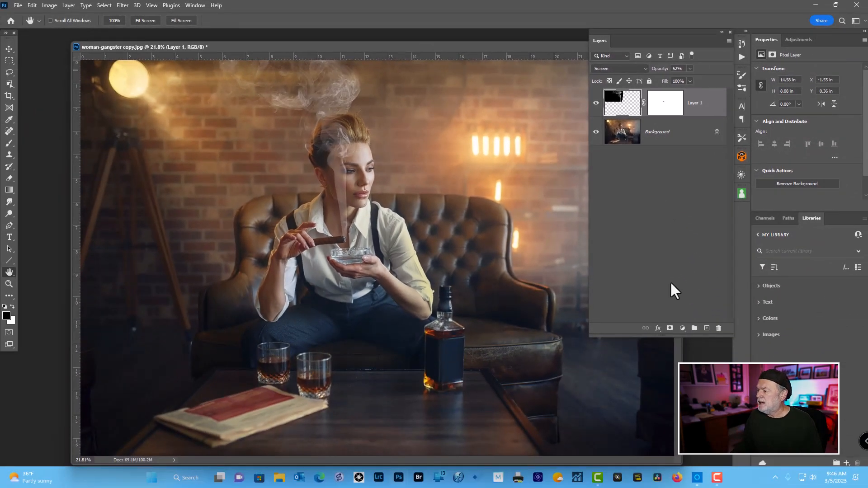
Step: Add a Curves adjustment layer above the smoke layer
left_click(682, 329)
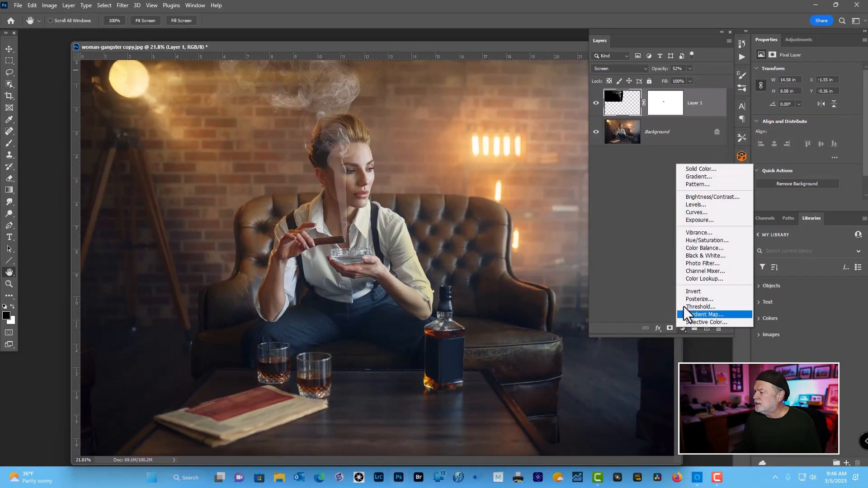
left_click(692, 213)
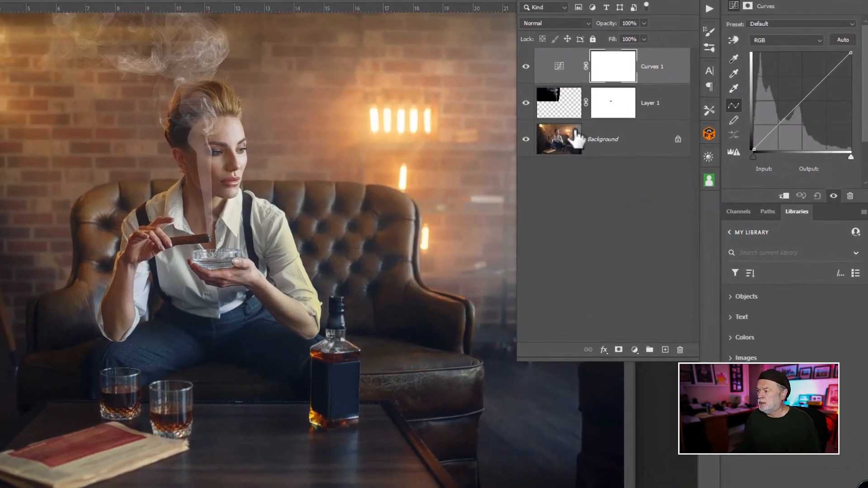
Step: Clip the Curves adjustment to the smoke layer so it affects only that layer
left_click_drag(565, 100, 566, 100)
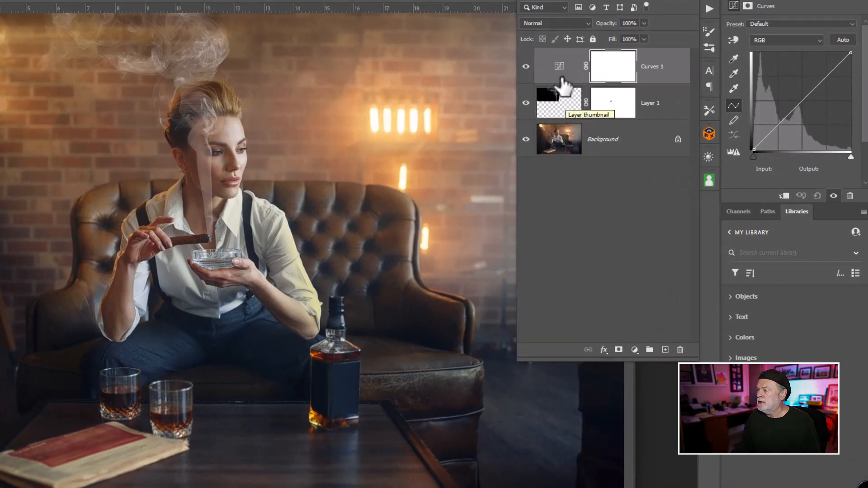
left_click(560, 68)
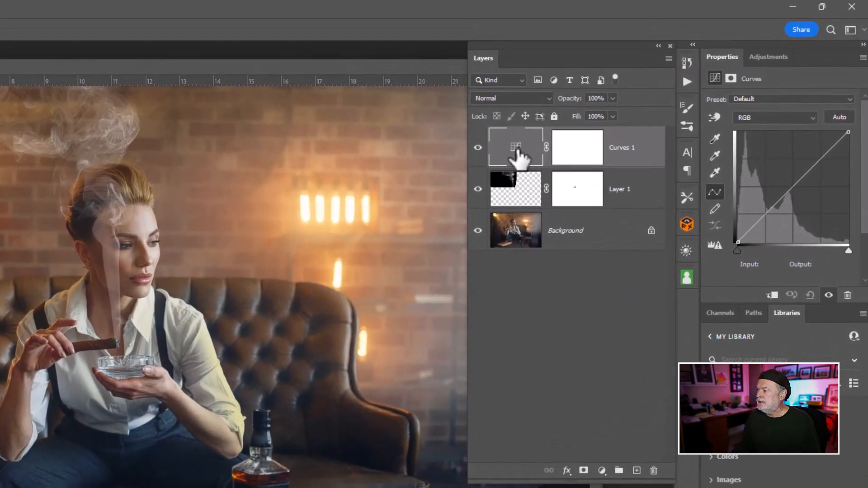
key("ctrl")
key("ctrl")
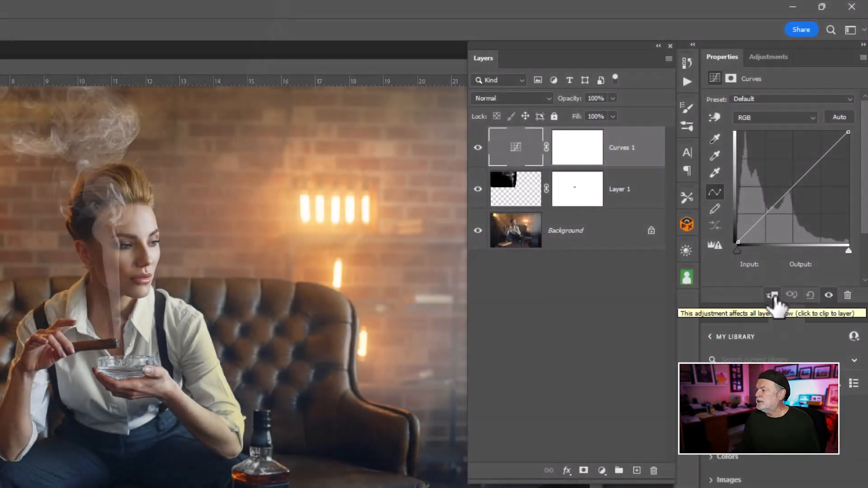
left_click(772, 296)
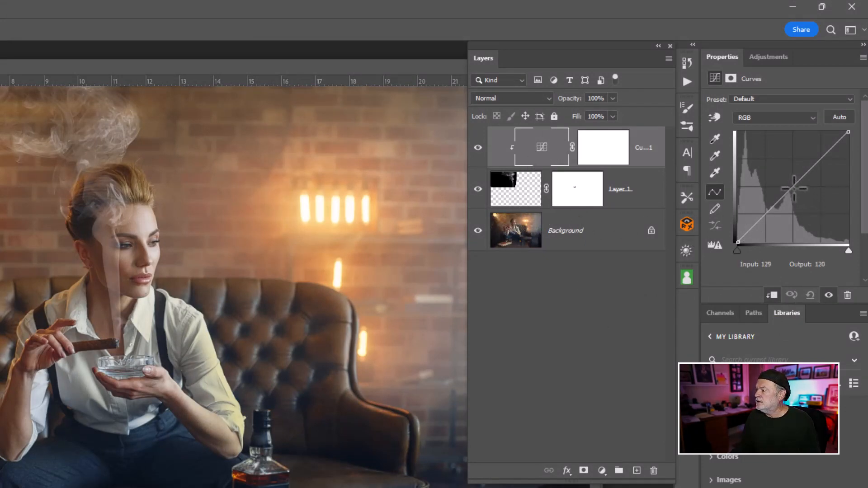
Step: Raise the Curves adjustment's Red channel with a point at input 72, output 142
left_click(811, 119)
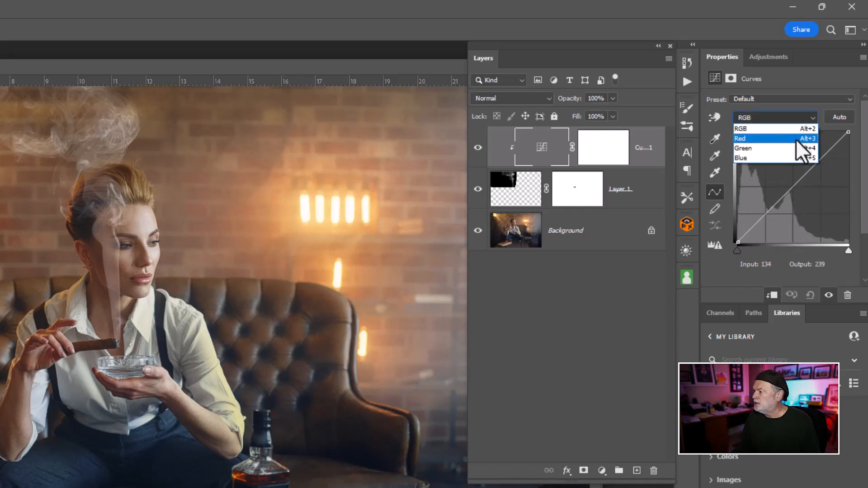
left_click(798, 138)
left_click(793, 187)
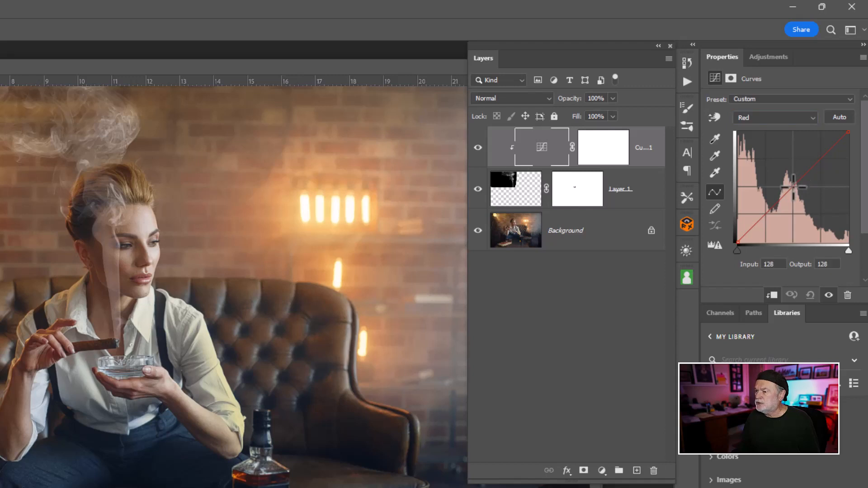
left_click_drag(791, 187, 769, 182)
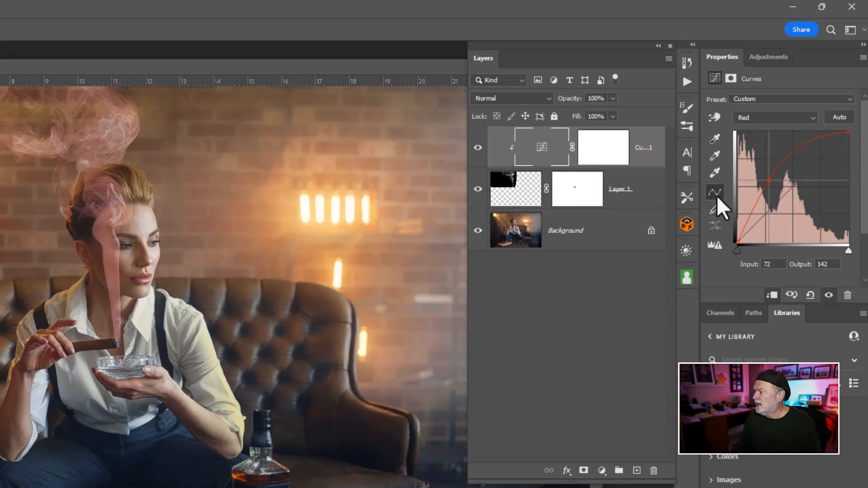
Step: Lower the Curves adjustment's Blue channel with a point at input 158, output 109
left_click(779, 119)
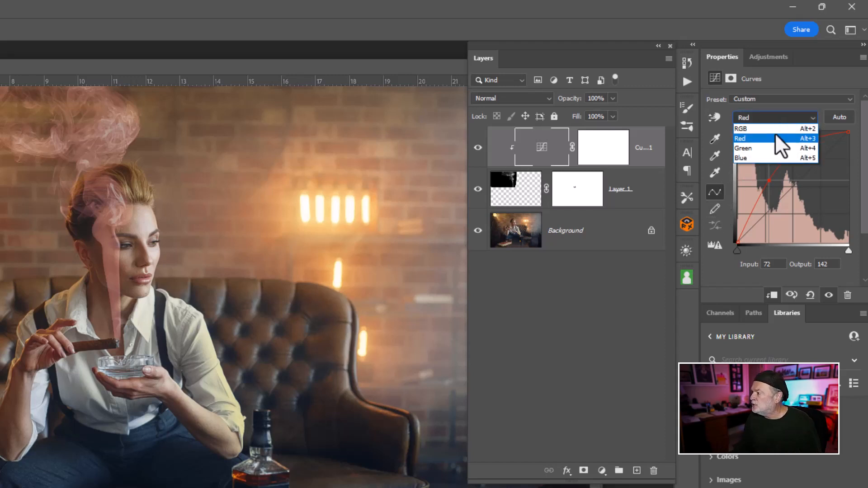
left_click(770, 154)
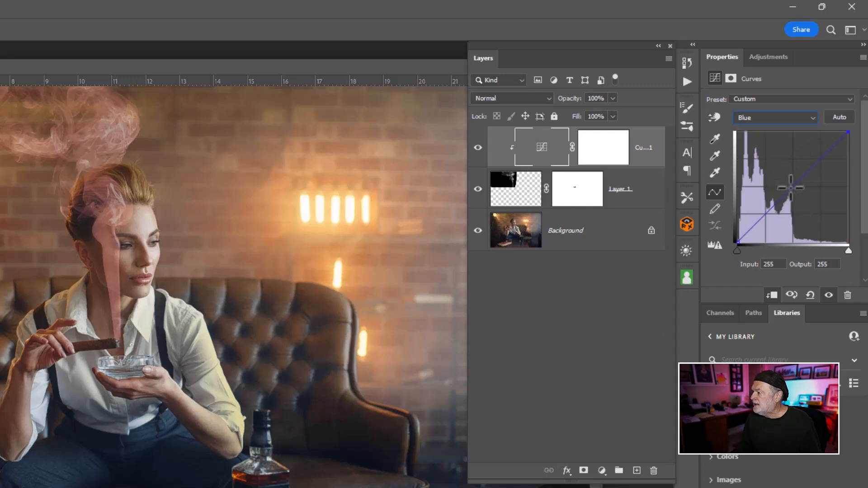
mouse_move(791, 188)
left_mouse_down()
mouse_move(805, 203)
mouse_move(806, 195)
left_mouse_up()
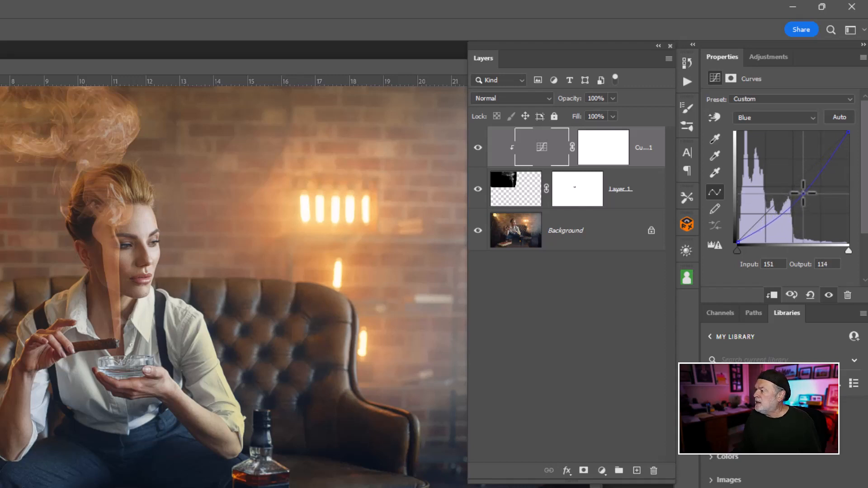
Step: Soften the Red channel boost by moving its curve point to input 89, output 134
left_click(777, 118)
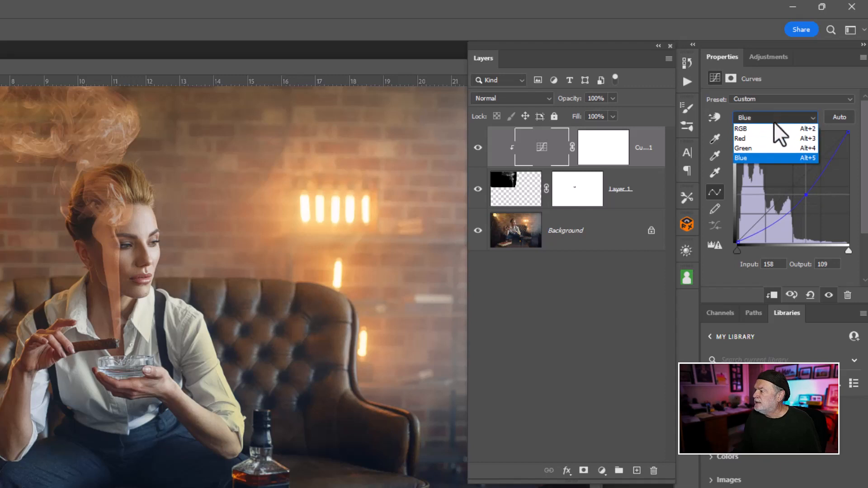
left_click(771, 135)
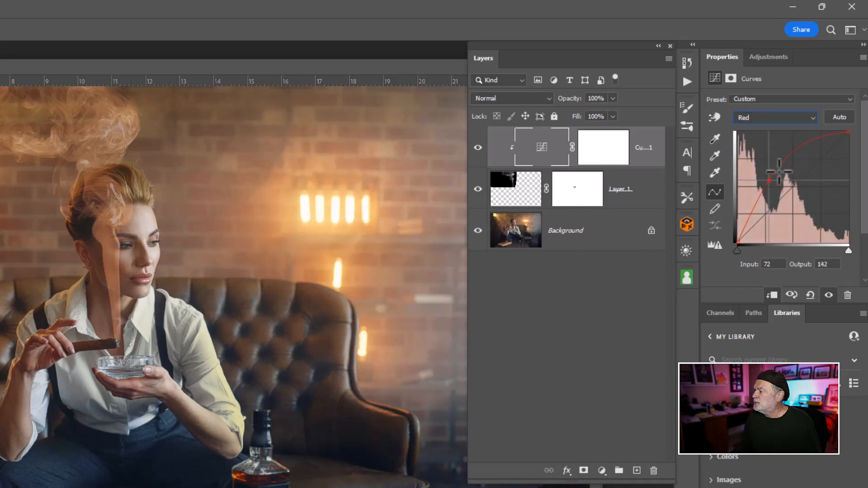
left_click_drag(771, 178, 780, 182)
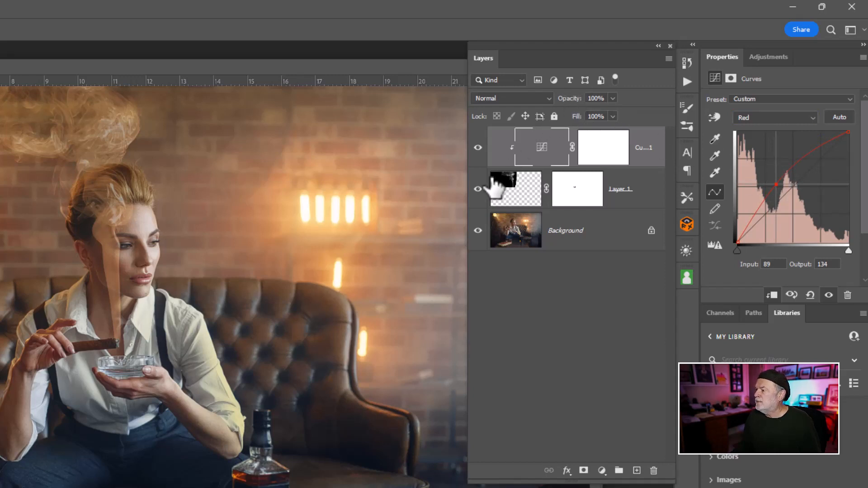
Step: Reduce the Curves layer's opacity to 68% and toggle its visibility to compare the smoke with and without the tint
left_click(543, 149)
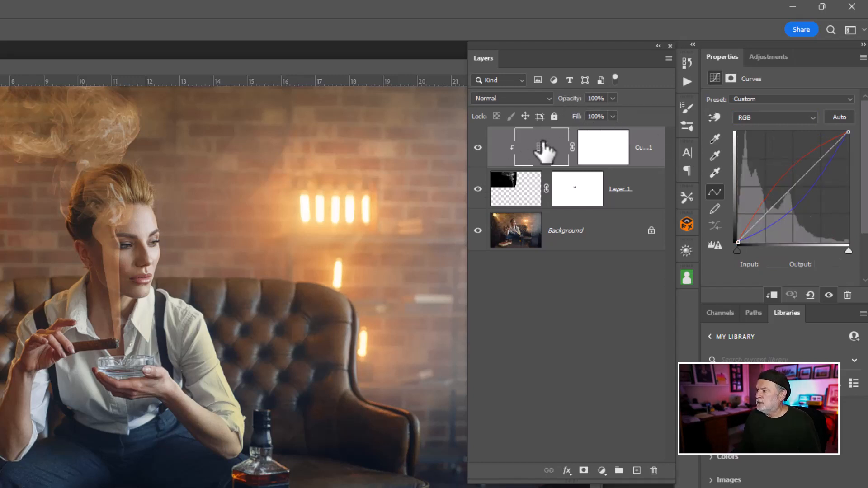
left_click_drag(578, 100, 556, 106)
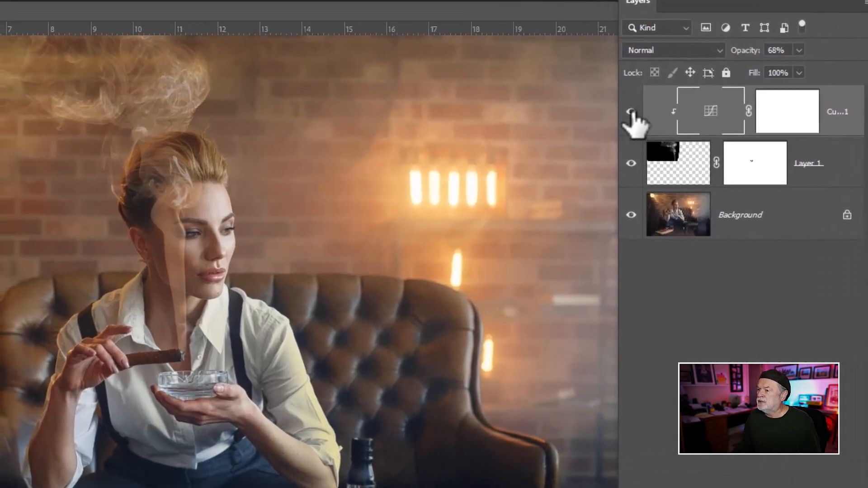
left_click(477, 147)
left_click(634, 111)
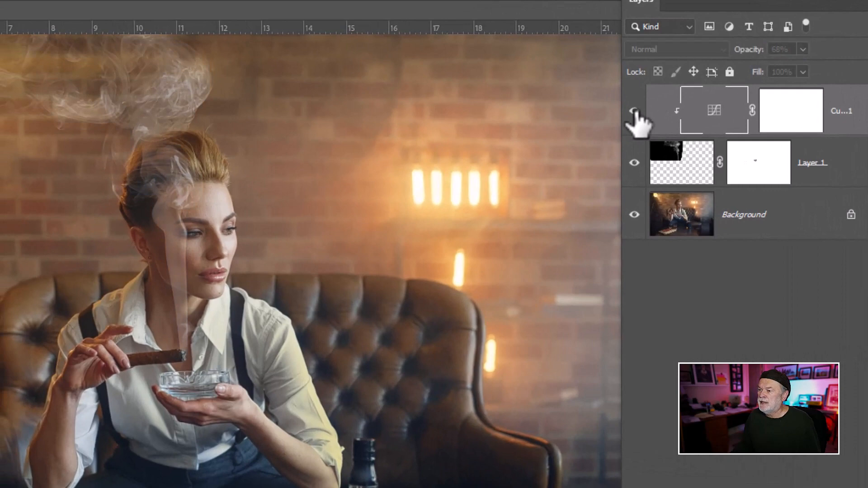
left_click(635, 111)
left_click(635, 111)
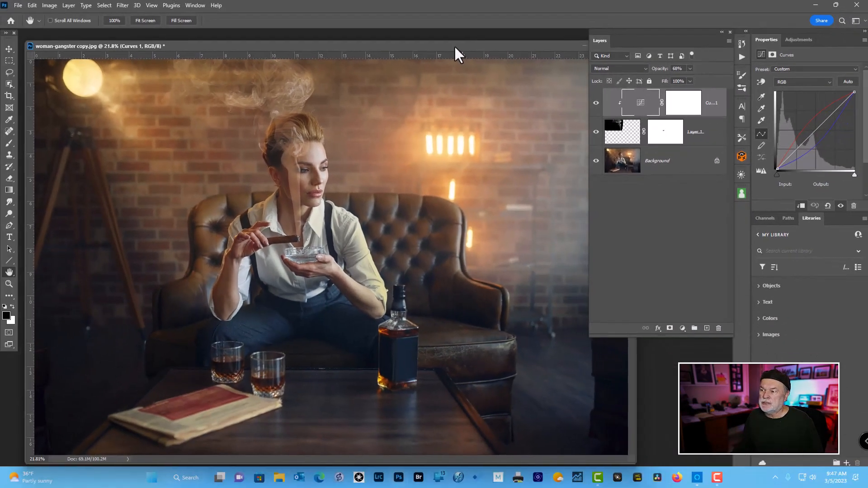
Step: Open Burning Cigar.jpg and copy its image as a new top layer into the woman-gangster document
left_click_drag(454, 47, 455, 75)
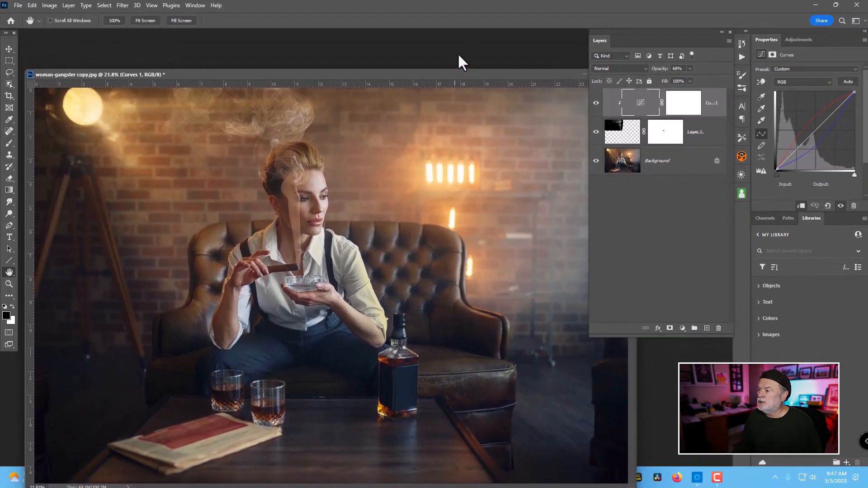
key("ctrl+o")
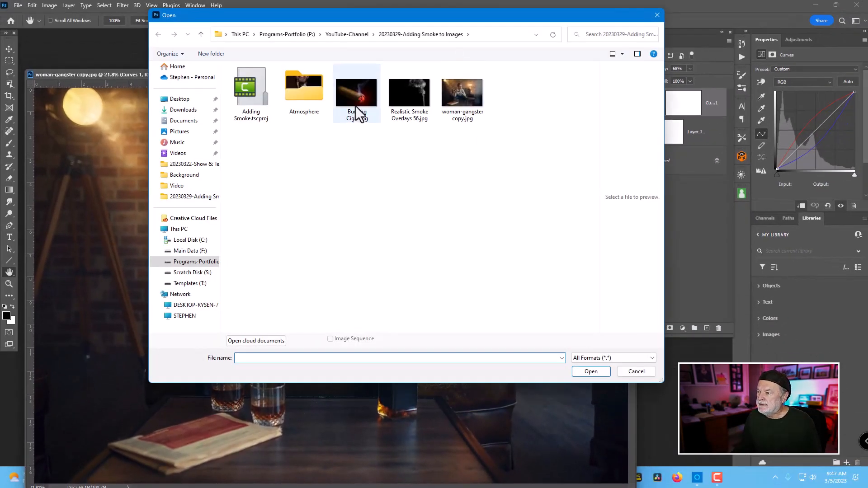
left_click(357, 110)
double_click(355, 107)
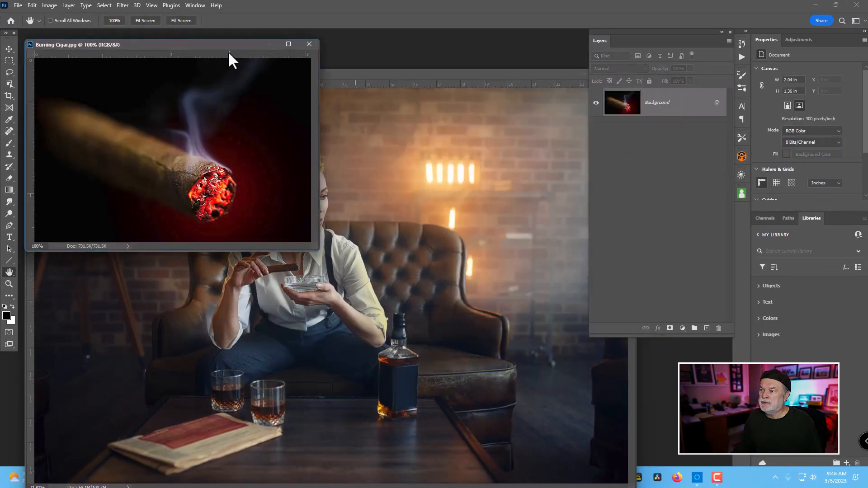
left_click_drag(229, 58, 340, 70)
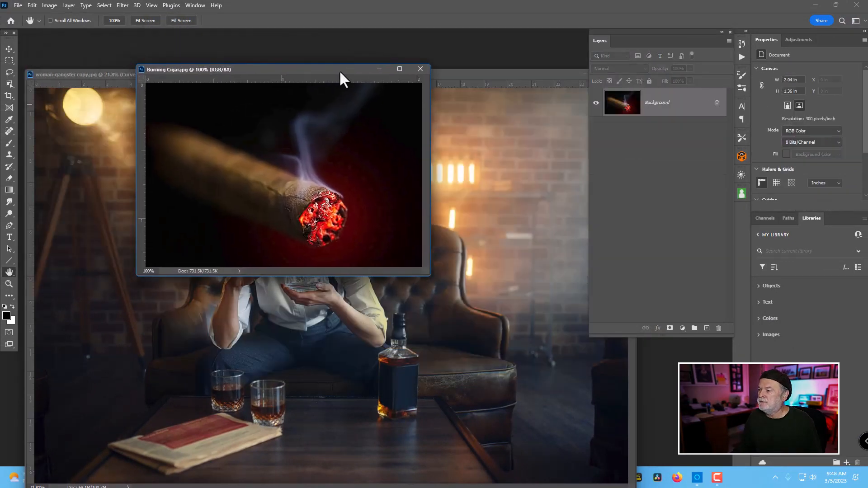
left_click_drag(622, 102, 444, 295)
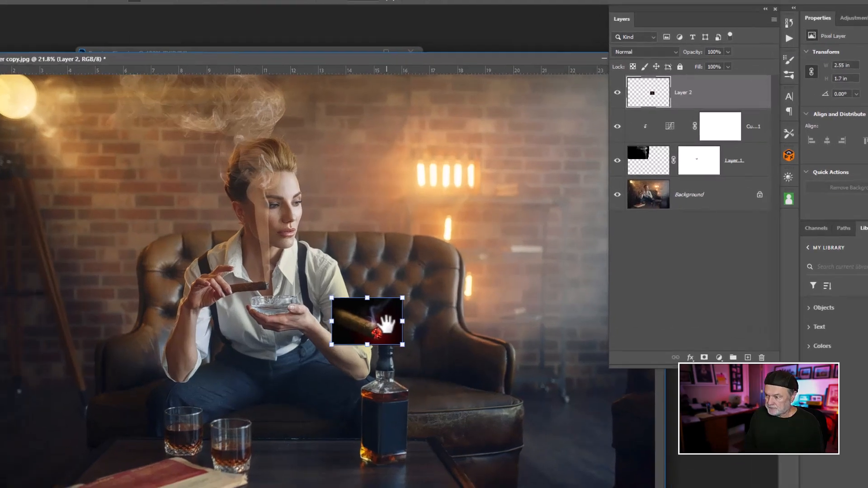
Step: Rotate the burning cigar layer to about -25.9° over the woman's cigar, with its opacity lowered to 55%
key("ctrl+t")
left_click_drag(368, 461, 165, 369)
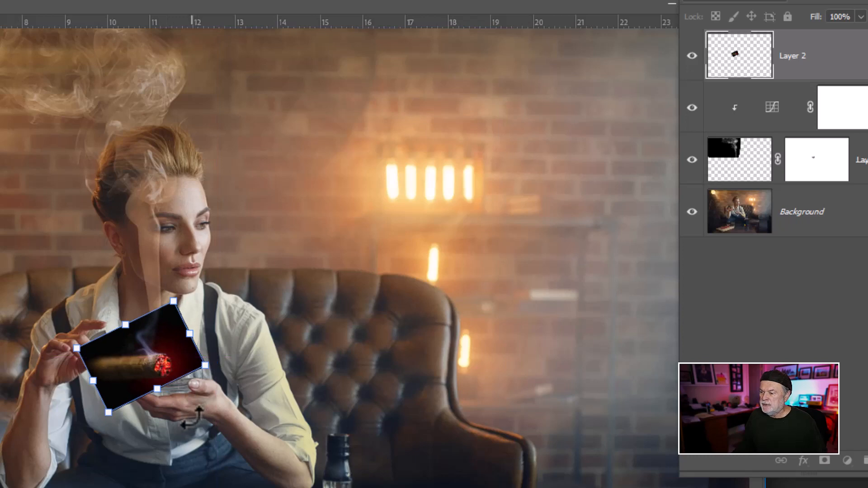
left_click_drag(182, 412, 259, 487)
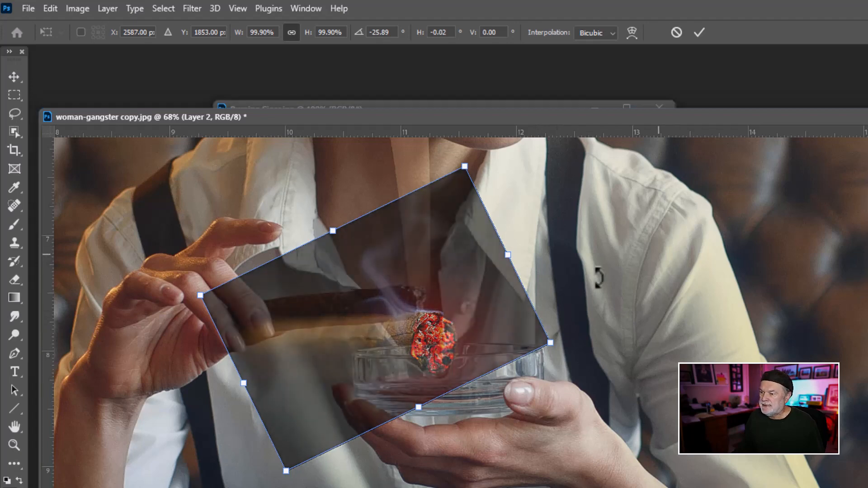
left_click_drag(493, 317, 483, 298)
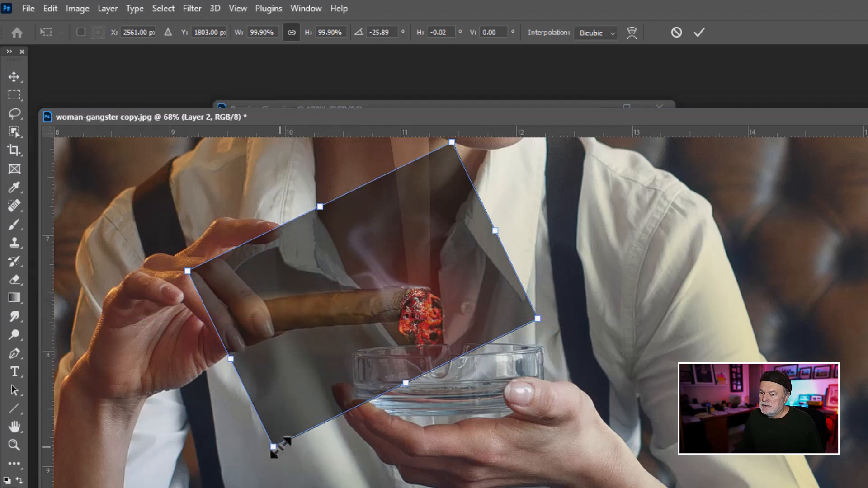
Step: Scale the burning cigar layer to about 68% and position it so its ember covers the woman's cigar tip
left_click_drag(273, 447, 302, 355)
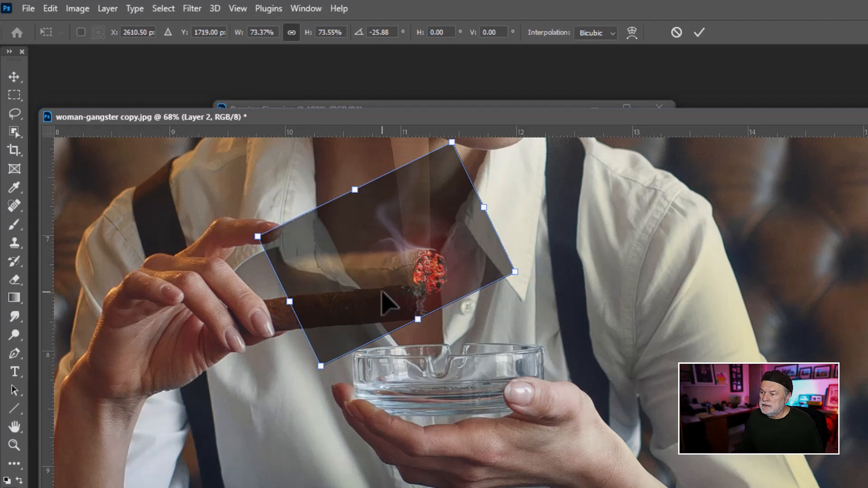
left_click_drag(387, 300, 372, 319)
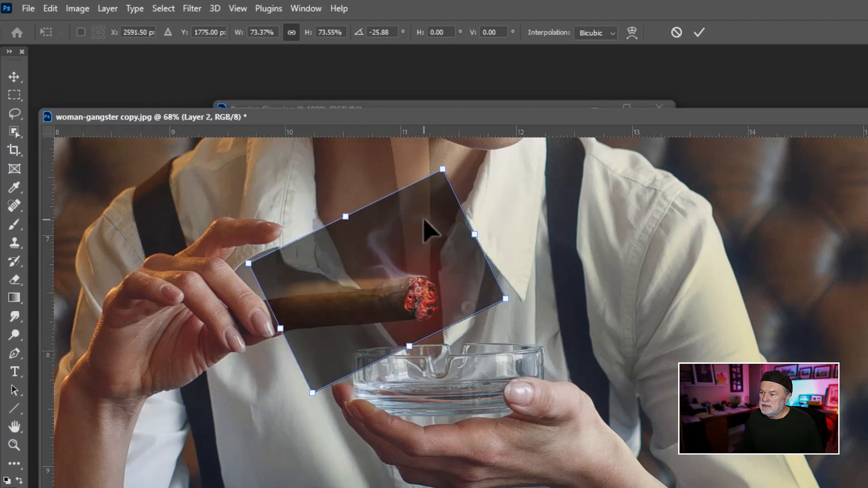
left_click_drag(443, 171, 441, 179)
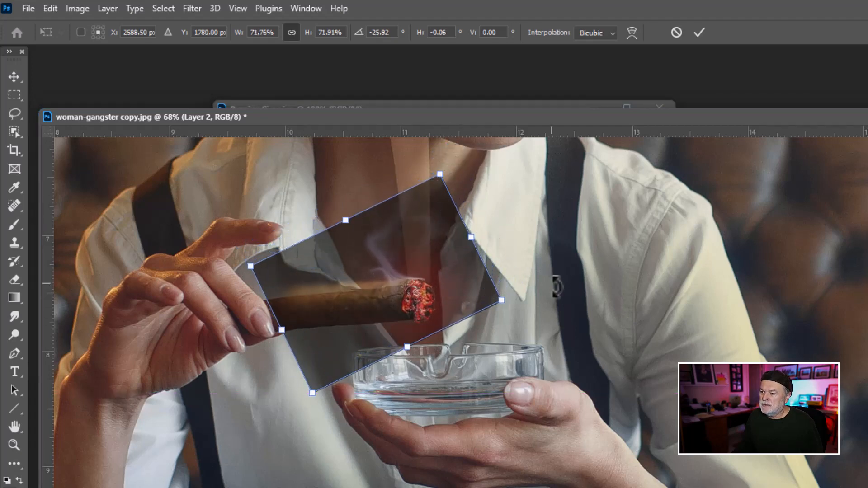
mouse_move(429, 305)
left_mouse_down()
mouse_move(475, 316)
mouse_move(441, 297)
mouse_move(434, 312)
mouse_move(433, 304)
left_mouse_up()
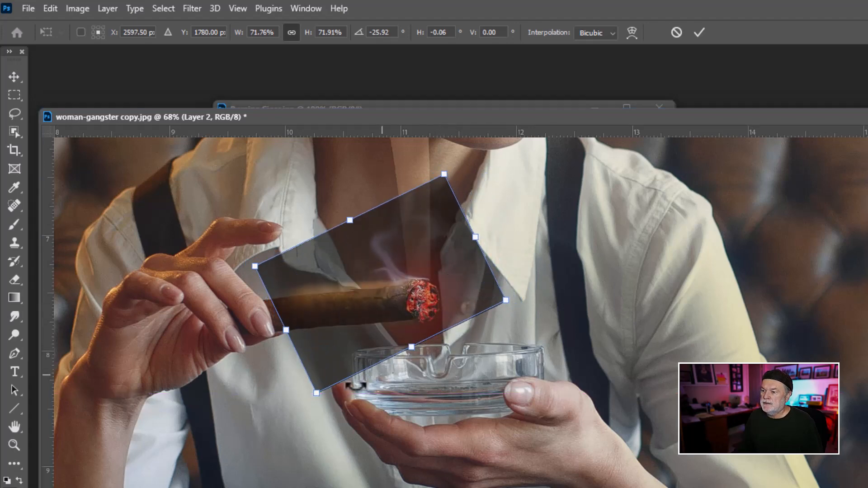
left_click_drag(316, 393, 322, 386)
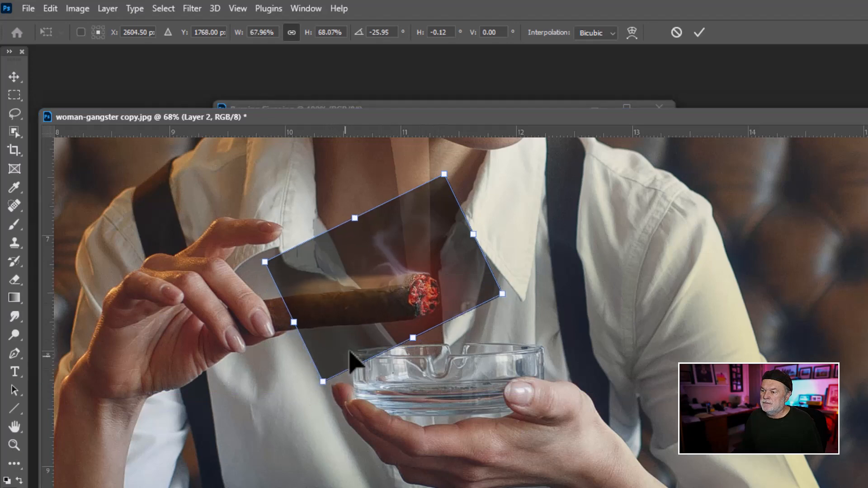
left_click_drag(351, 360, 360, 340)
Step: Nudge the burning cigar layer into alignment with the woman's cigar and commit the transform
key("Up")
key("Up")
key("Up")
key("Up")
key("Up")
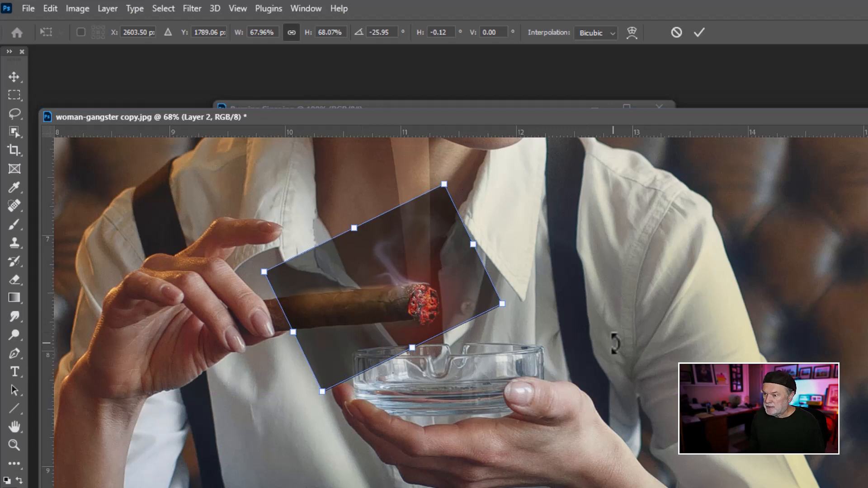
key("Left")
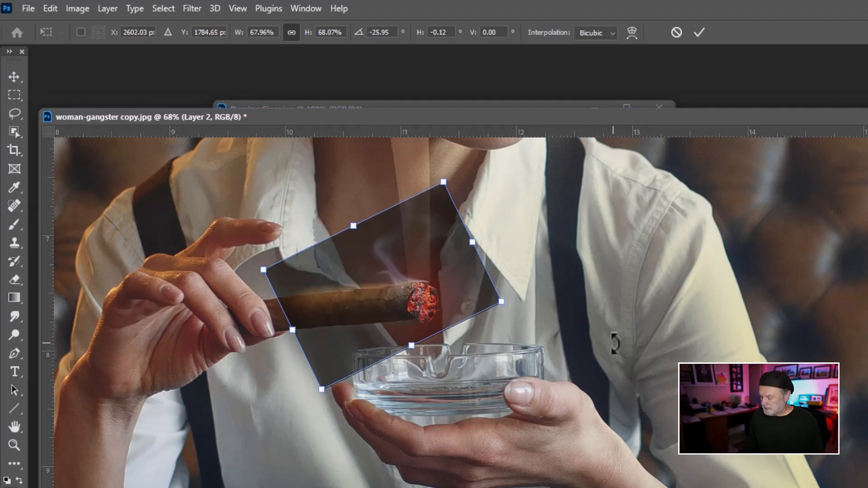
key("Return")
Step: Set the burning cigar layer's opacity to 100% and its blend mode to Screen
key("h")
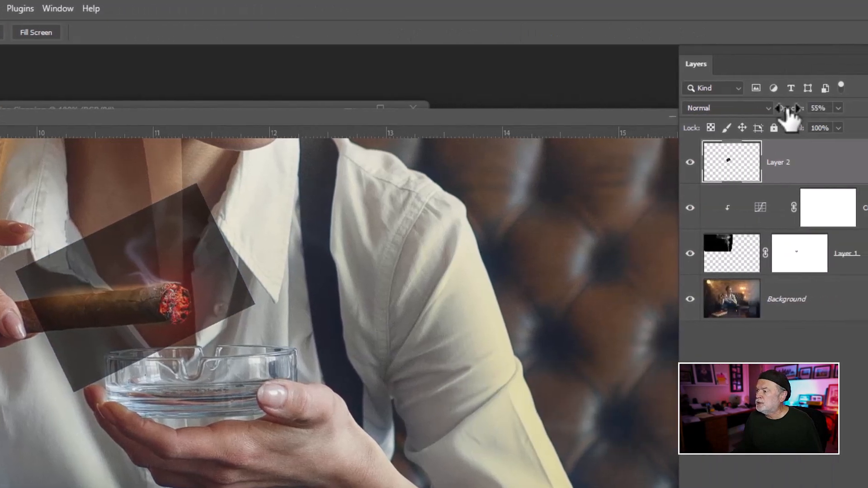
left_click_drag(790, 109, 867, 109)
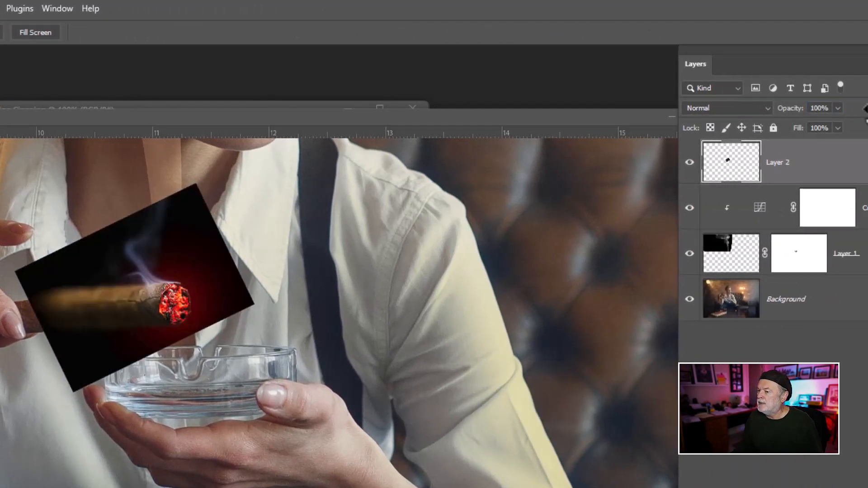
left_click(767, 108)
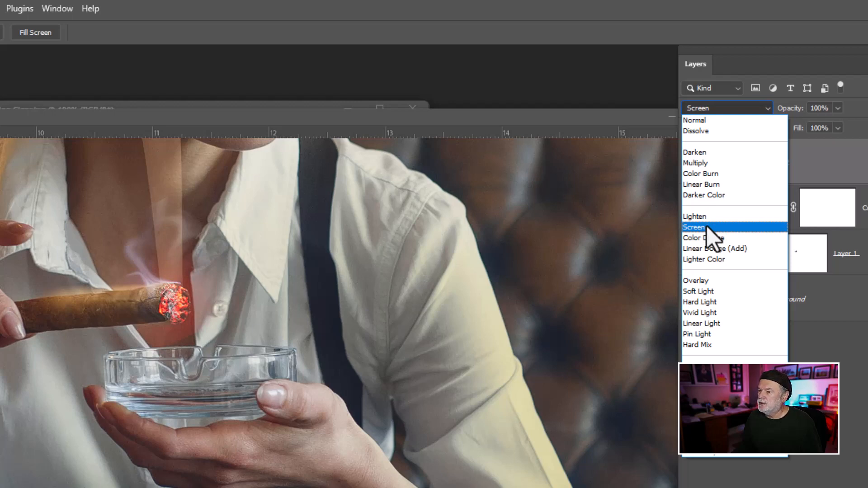
left_click(707, 227)
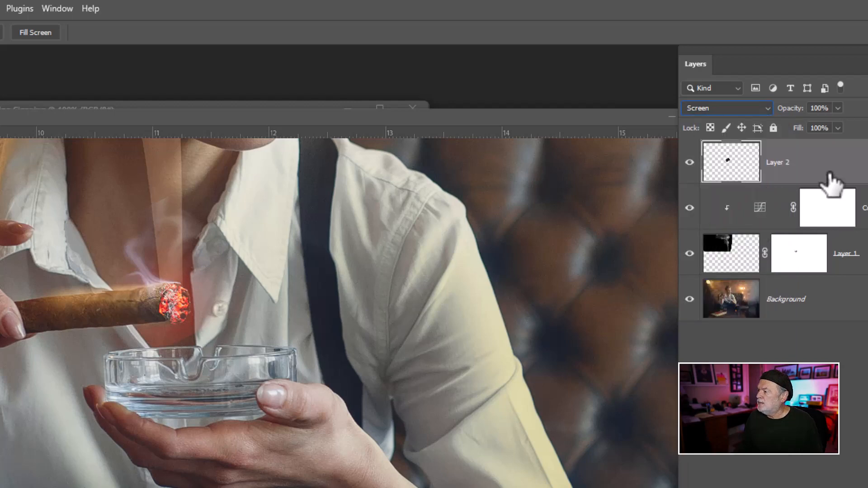
Step: Add an inverted black mask to the burning cigar layer and paint white over the cigar tip to reveal the ember
left_click(787, 485)
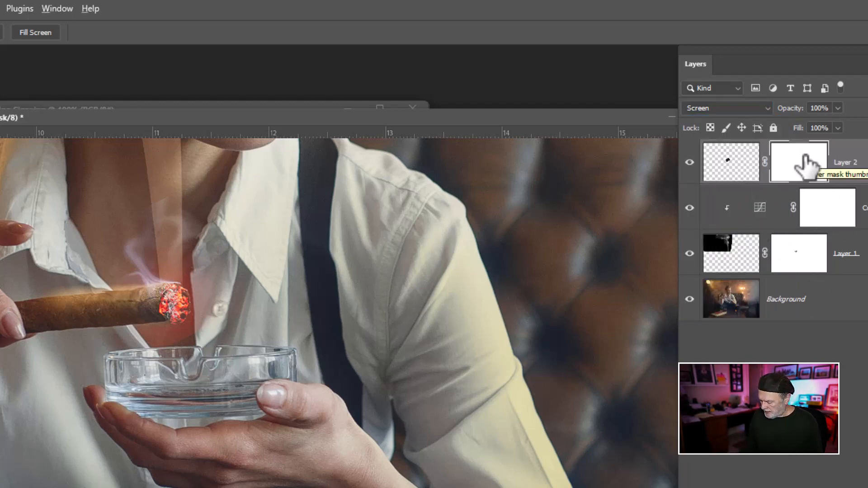
key("ctrl+i")
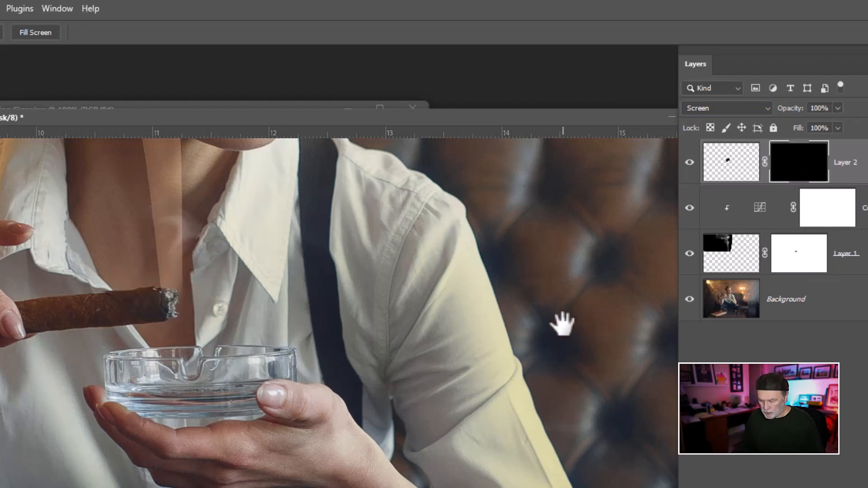
key("b")
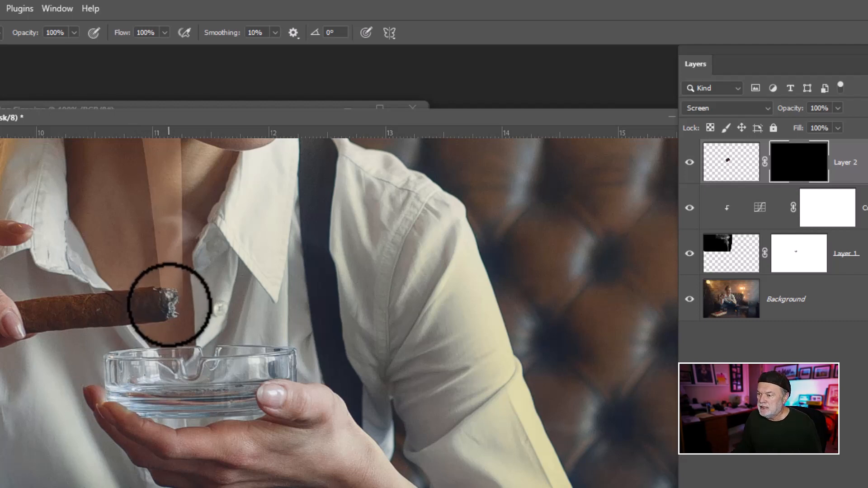
left_click(169, 307)
left_click(169, 307)
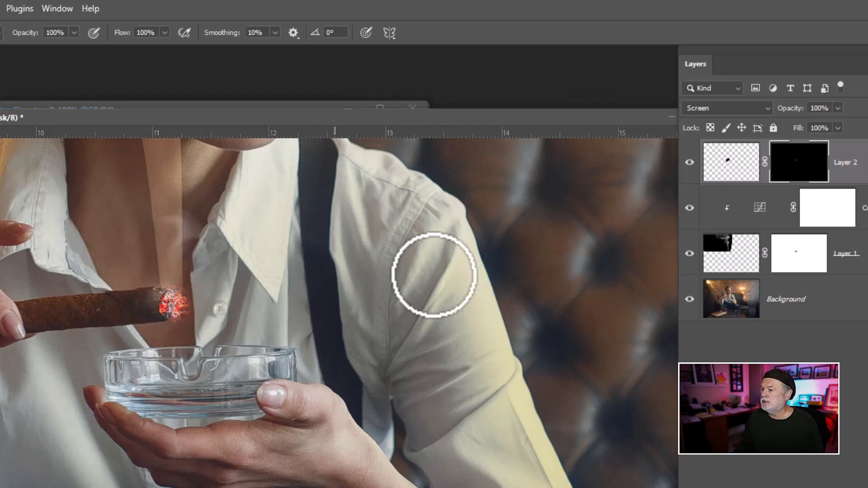
left_click(689, 162)
left_click(689, 163)
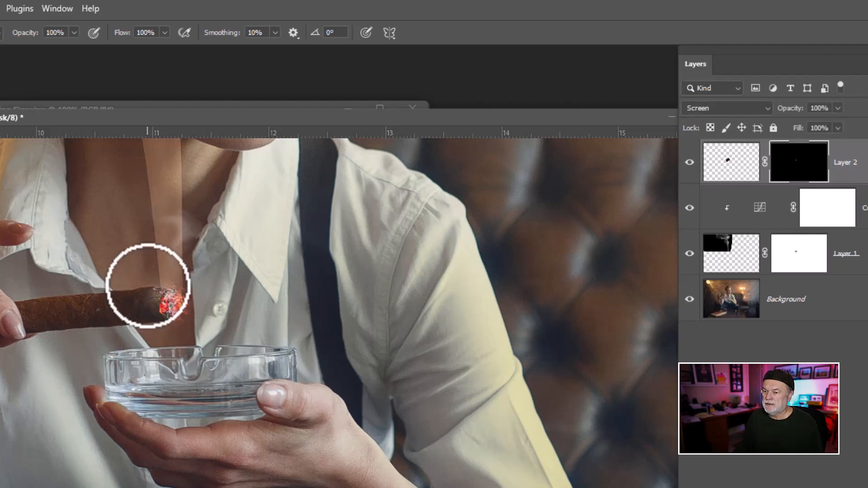
Step: Touch up the burning cigar layer's mask around the ember with the brush and compare the layer on and off
left_click_drag(148, 286, 136, 312)
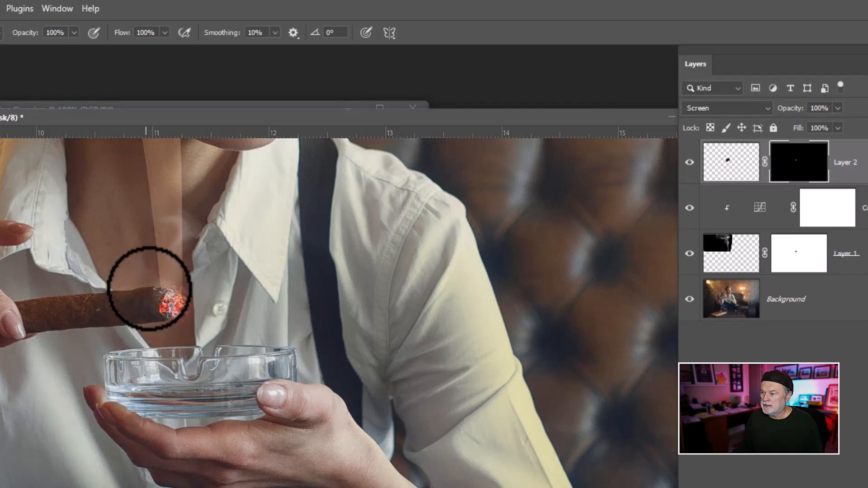
mouse_move(157, 277)
left_mouse_down()
mouse_move(141, 283)
mouse_move(131, 315)
mouse_move(170, 337)
mouse_move(201, 321)
mouse_move(206, 288)
mouse_move(217, 275)
left_mouse_up()
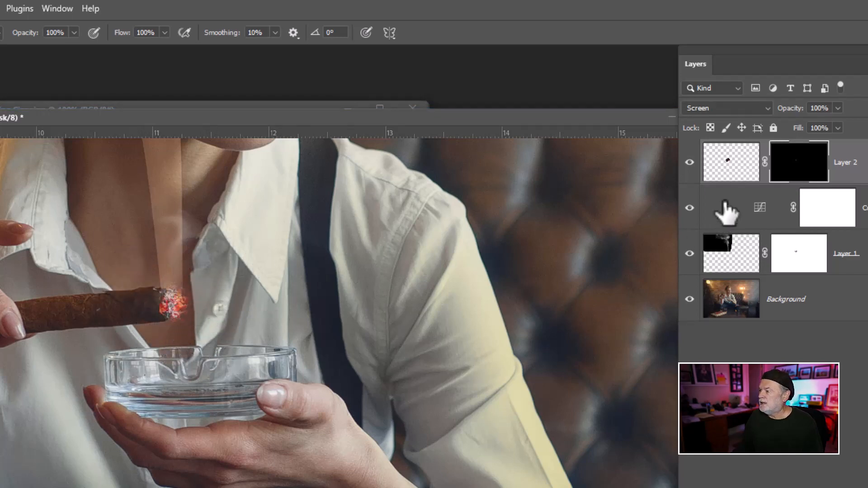
left_click(689, 164)
left_click(689, 164)
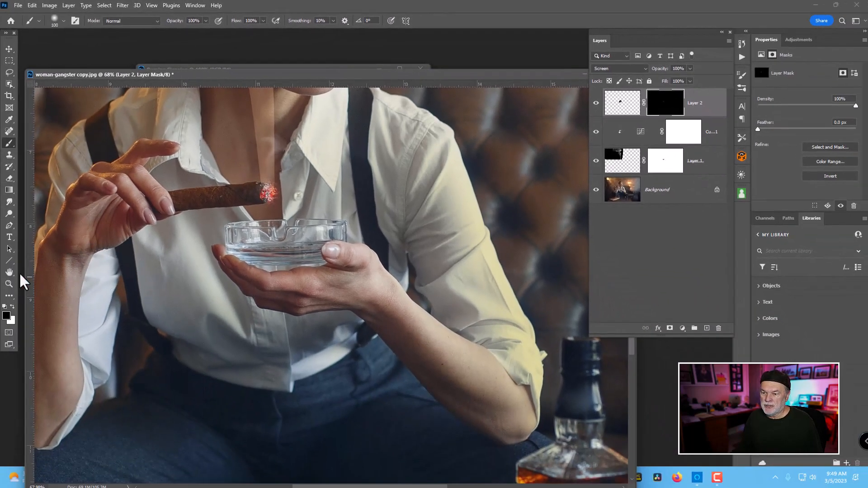
Step: Fit the whole image in view and compare it with the ember layer hidden and shown
double_click(9, 272)
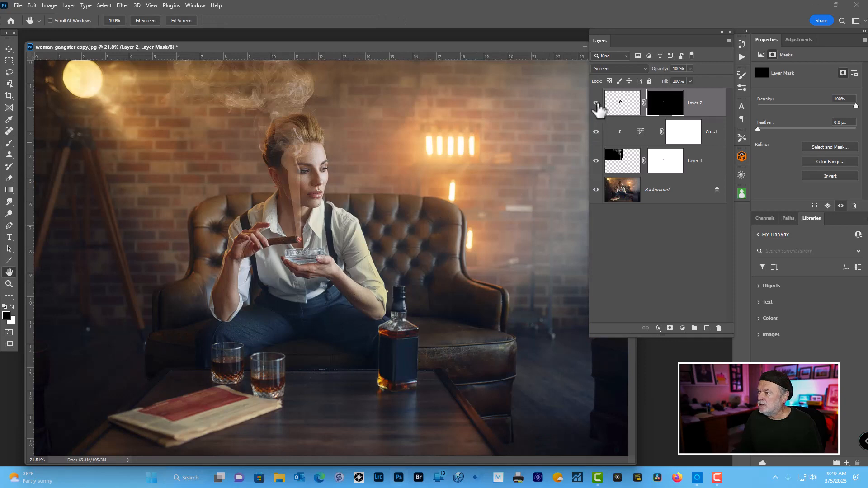
left_click(596, 104)
left_click(596, 103)
left_click(596, 103)
left_click(596, 104)
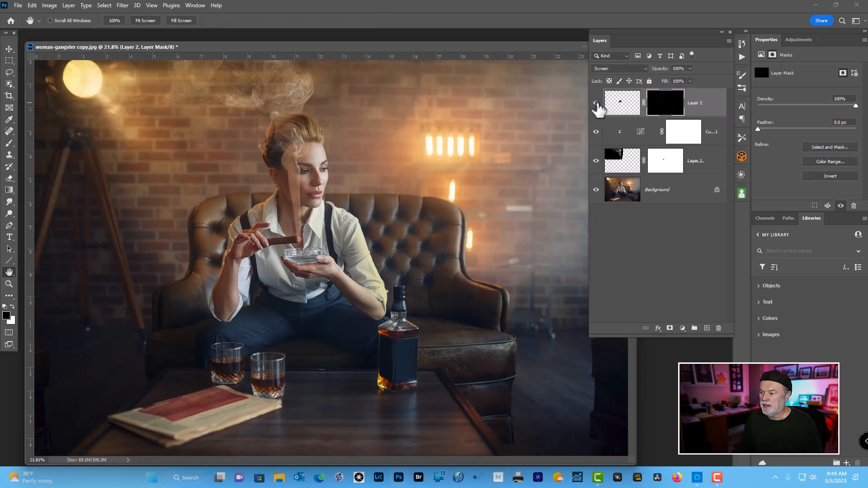
Step: Reduce the ember layer's opacity to 79% and check the image with the layer hidden and shown
left_click(631, 109)
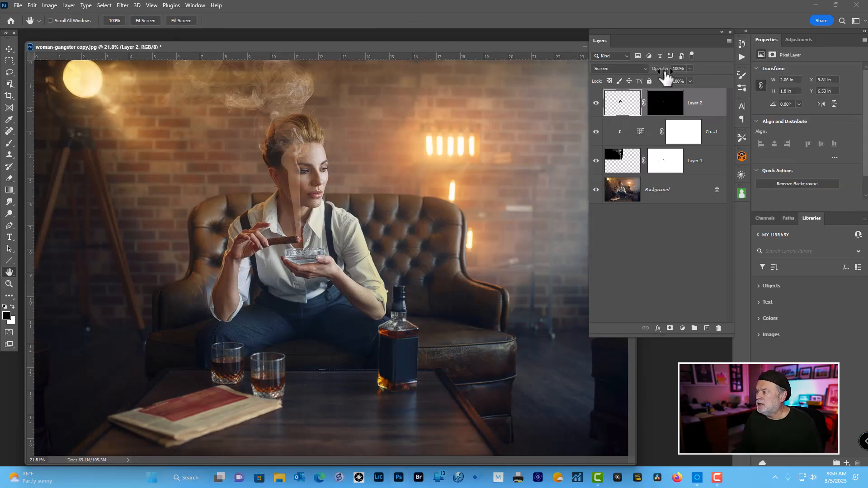
left_click_drag(662, 72, 656, 71)
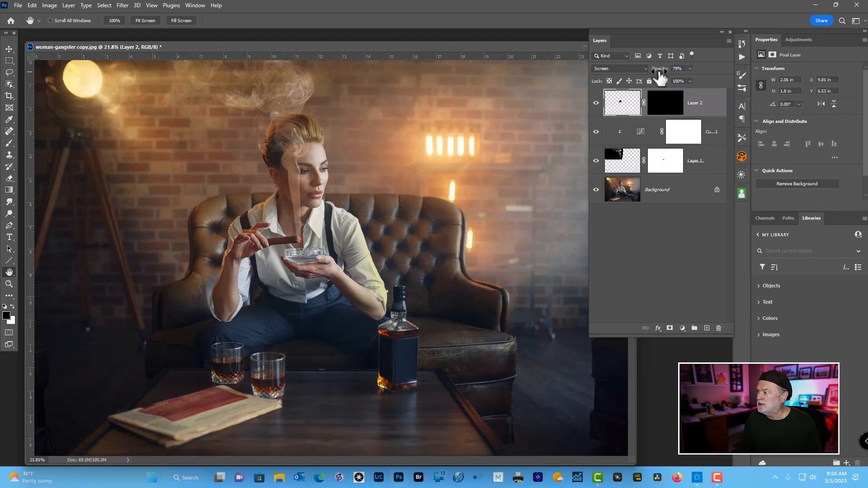
left_click(597, 104)
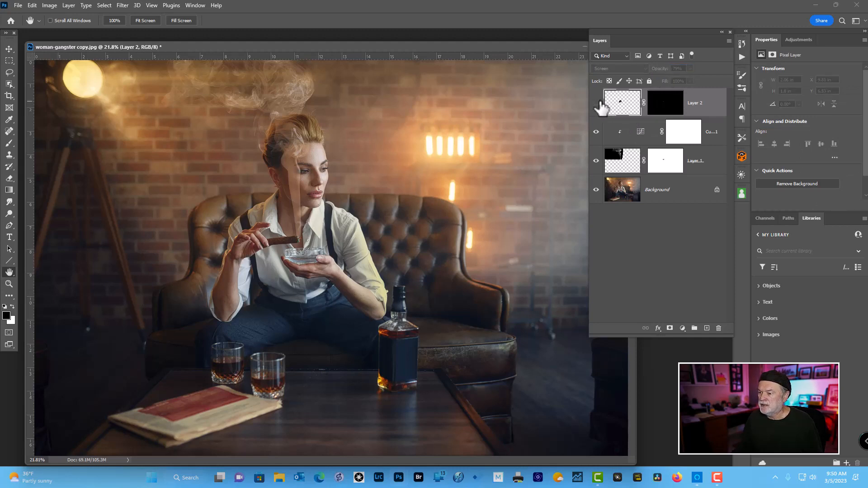
left_click(596, 103)
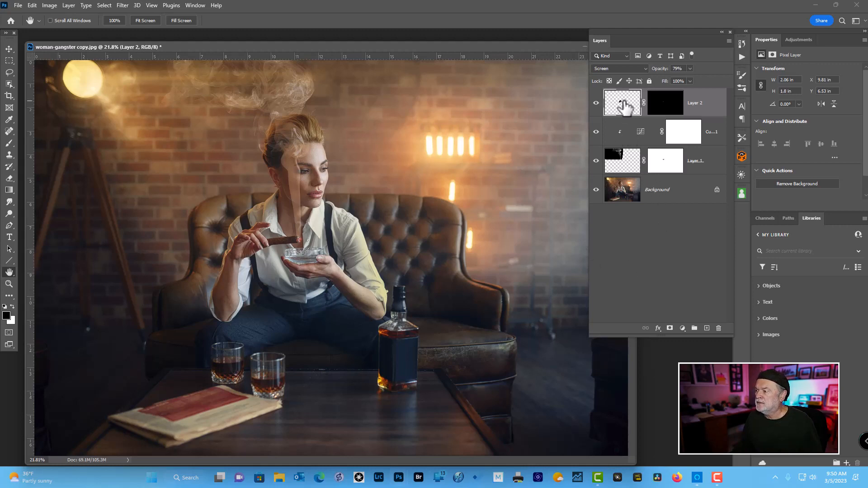
Step: Delete the Curves 1 adjustment with its mask and the smoke layer, Layer 1
left_click(624, 139)
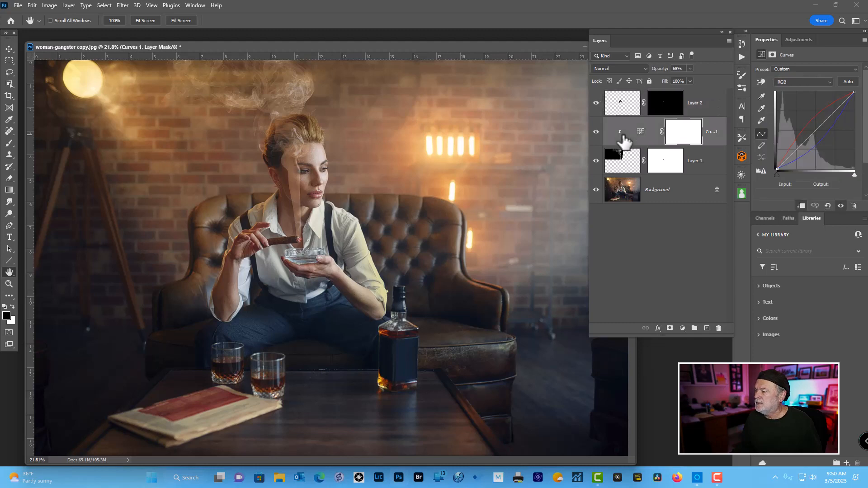
key("Delete")
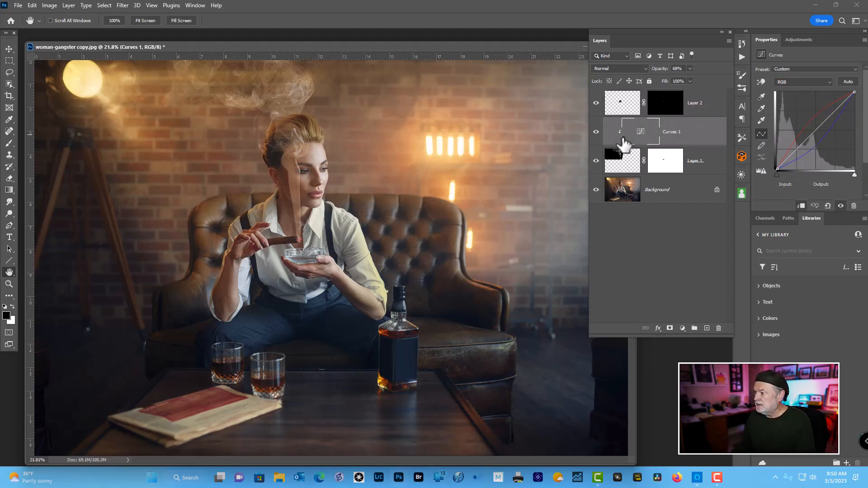
key("Delete")
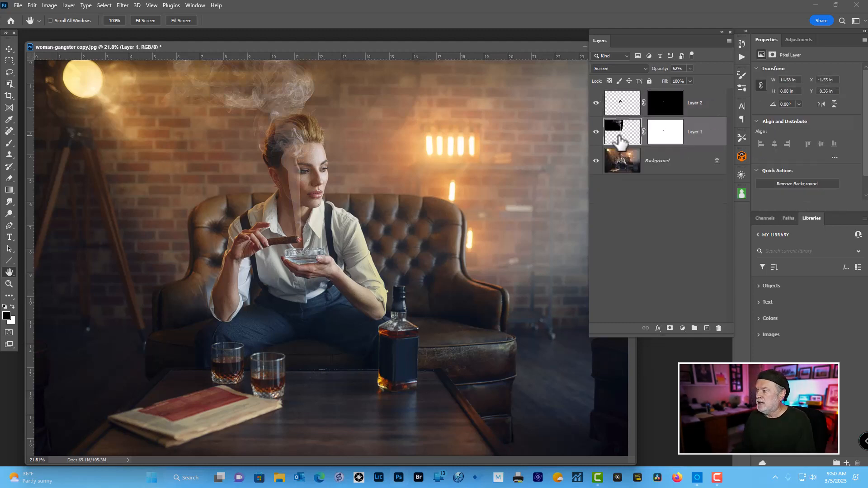
key("Delete")
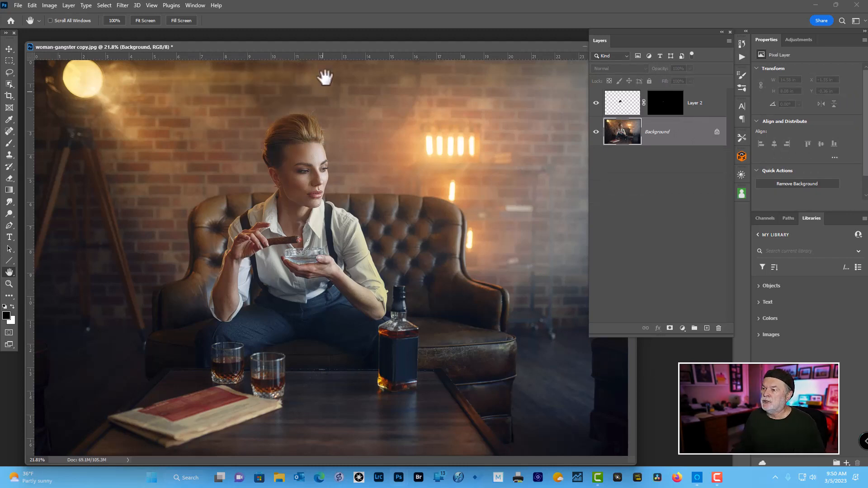
Step: Add a new blank layer between the Background and the ember layer
left_click_drag(351, 47, 355, 39)
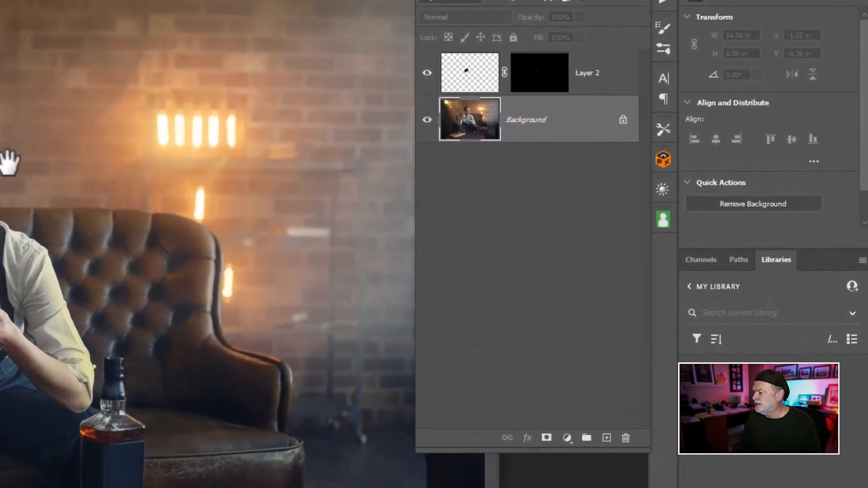
left_click(606, 438)
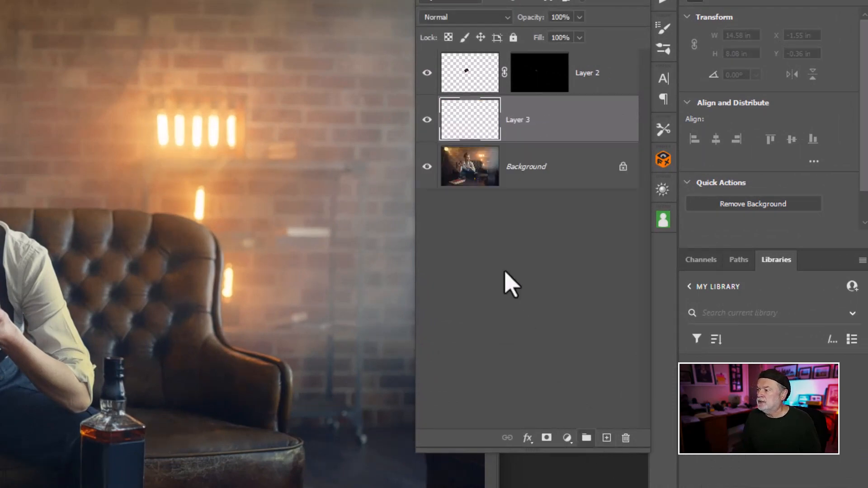
left_click_drag(472, 114, 474, 113)
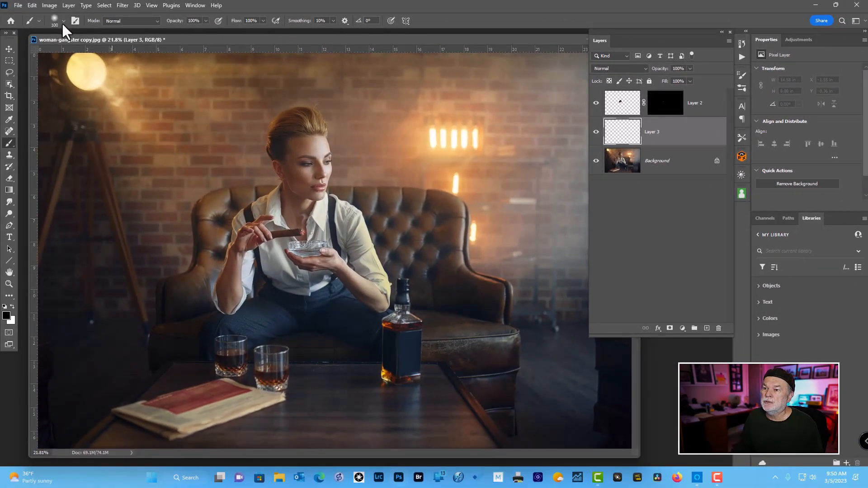
Step: Choose the Smoke1 Falln-Brushes tip from smoke_brushes_set_1 at 1091 px for the Brush tool
left_click(63, 21)
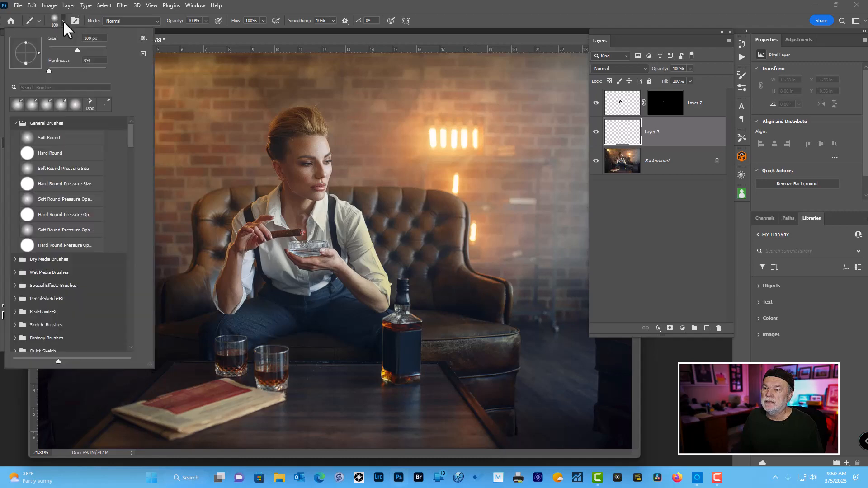
mouse_move(131, 135)
left_mouse_down()
mouse_move(139, 265)
mouse_move(127, 332)
left_mouse_up()
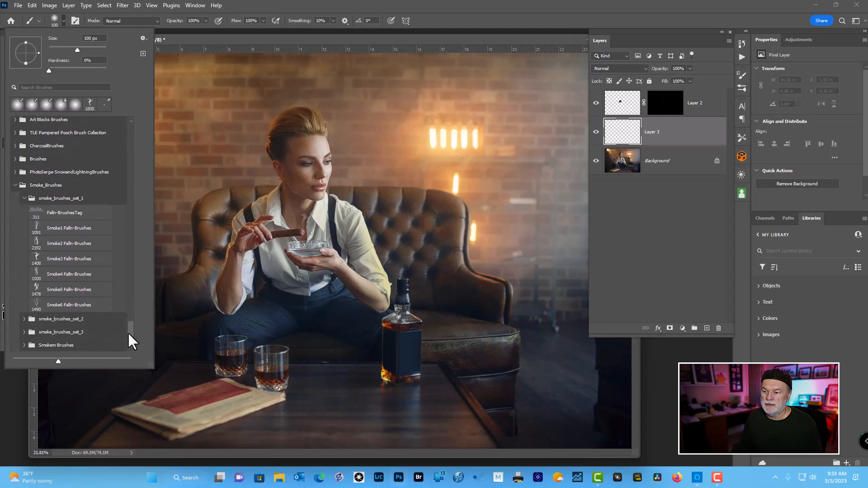
left_click(59, 226)
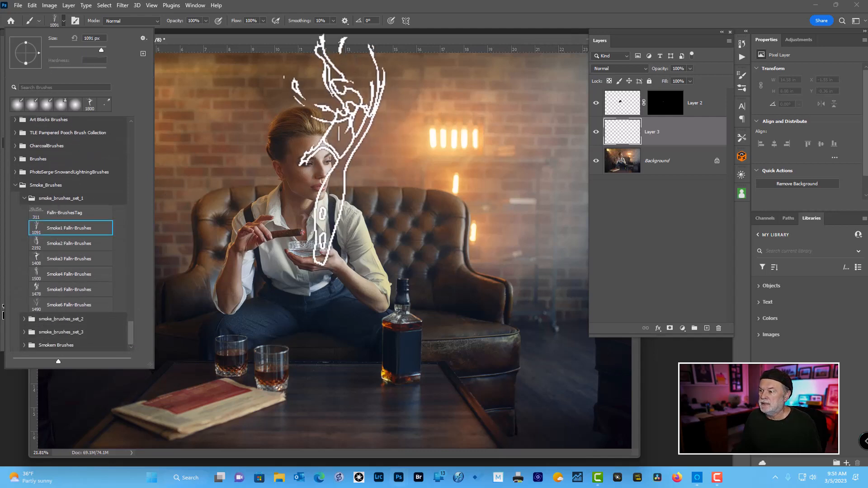
left_click(348, 40)
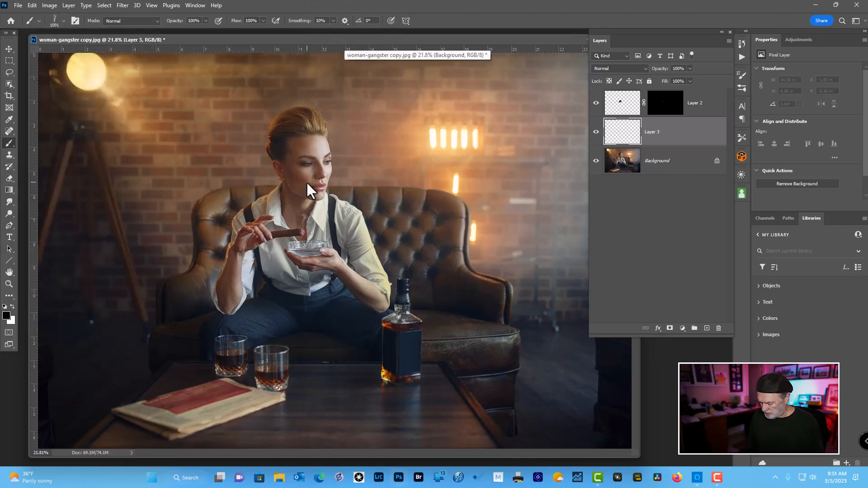
key("h")
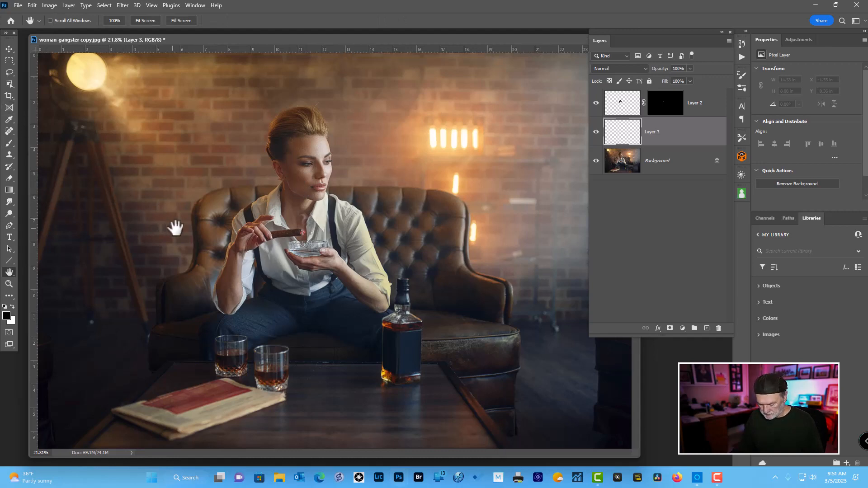
key("b")
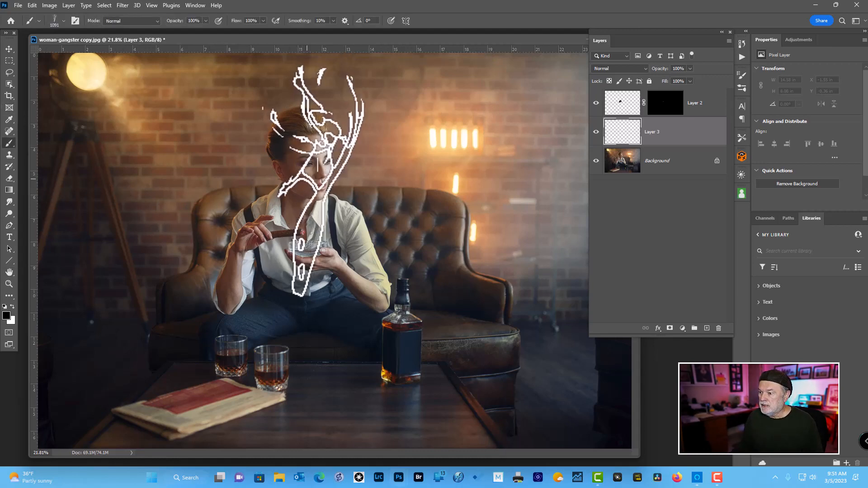
Step: Undo a trial black smoke stamp, switch the foreground to white and stamp the smoke rising from the cigar on the new layer
left_click(318, 165)
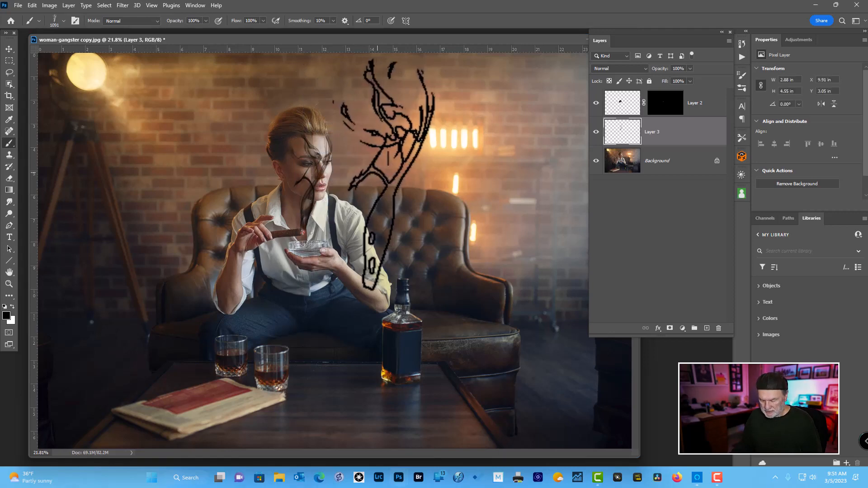
key("ctrl+z")
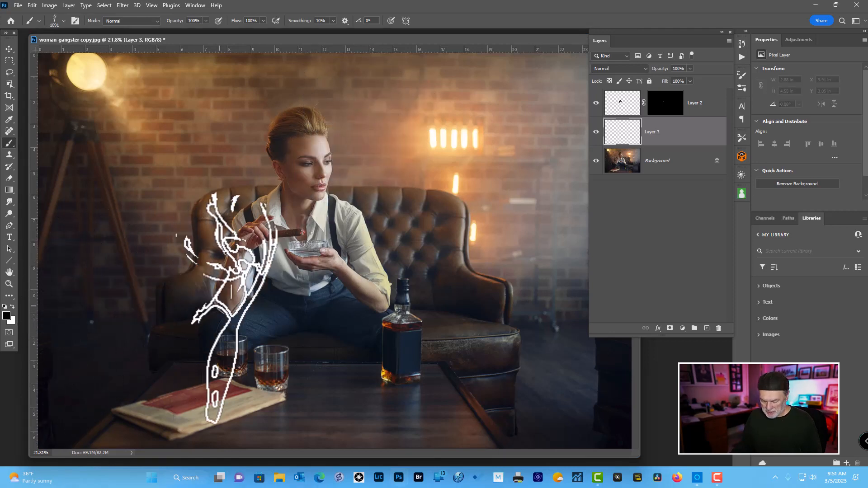
key("x")
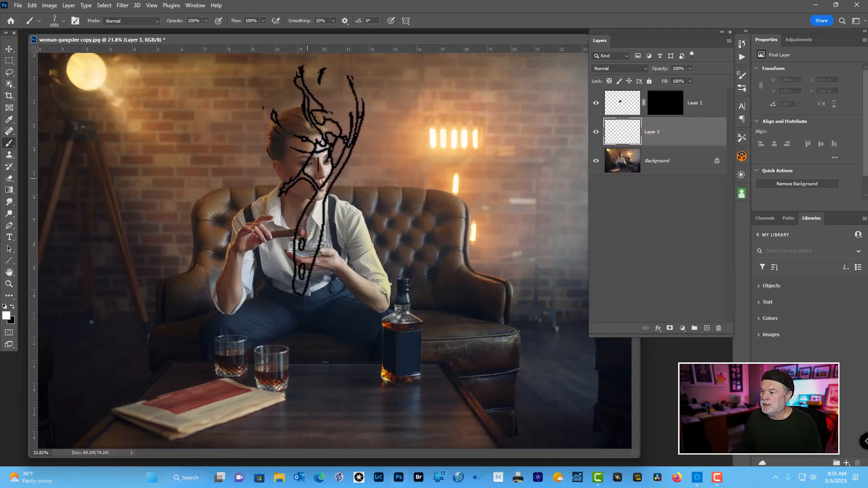
left_click(313, 181)
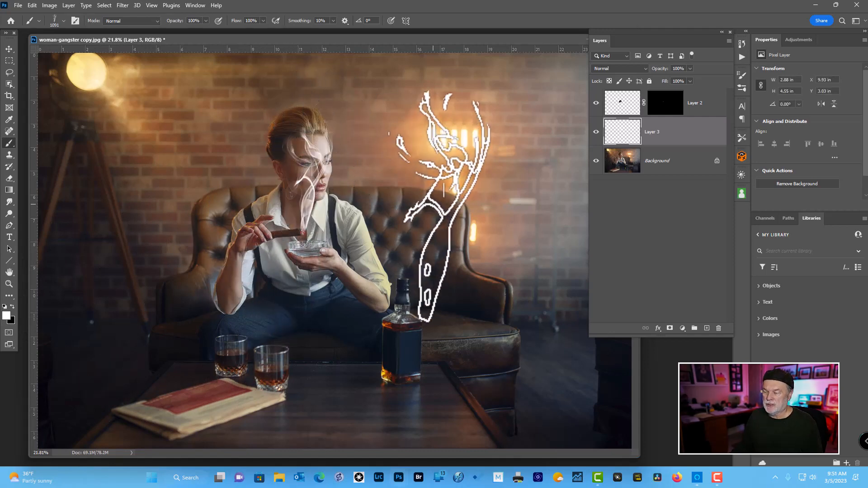
Step: Stretch the smoke on Layer 3 upward to about 151% height and narrow it slightly to about 98% width
key("ctrl+t")
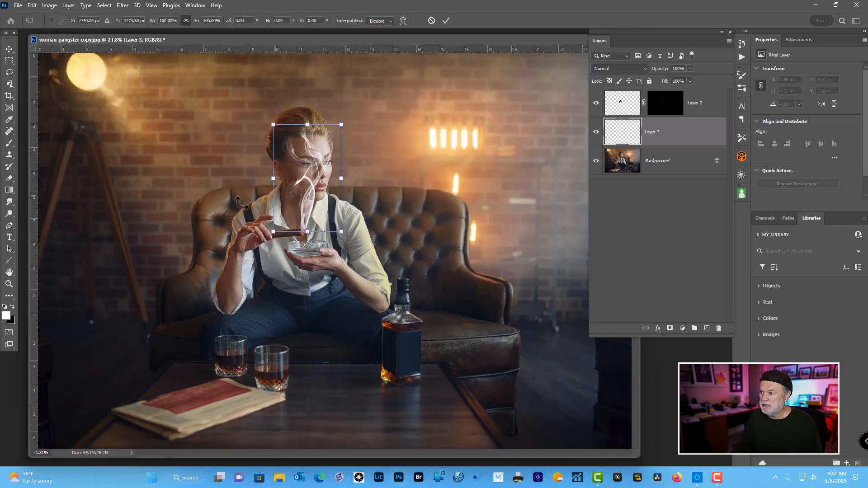
left_click_drag(310, 124, 307, 69)
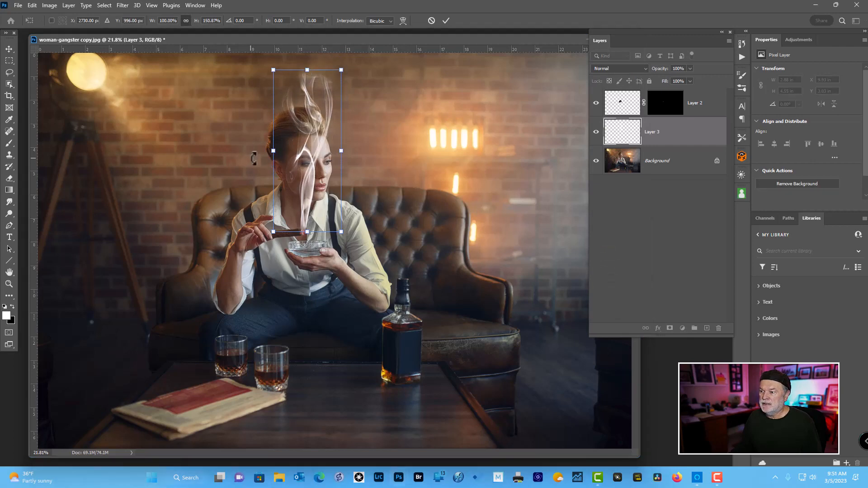
mouse_move(274, 150)
left_mouse_down()
mouse_move(264, 151)
mouse_move(275, 152)
left_mouse_up()
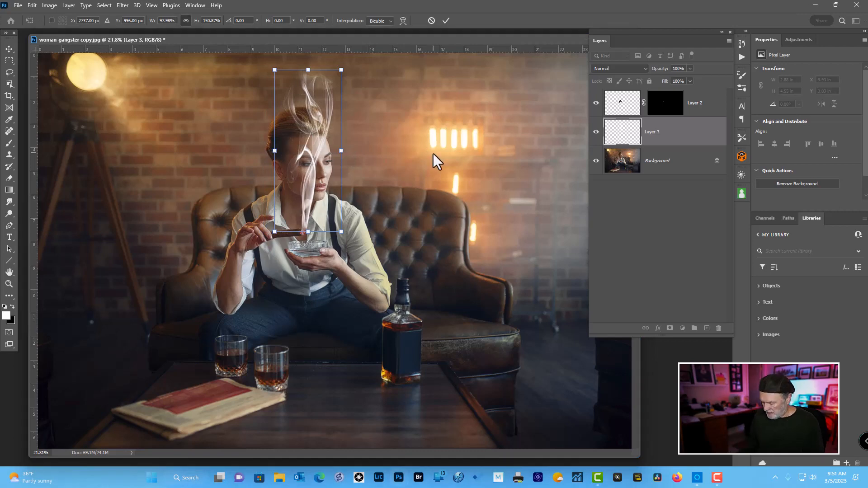
key("Return")
Step: Lower the opacity of the smoke layer, Layer 3, to 68%
key("b")
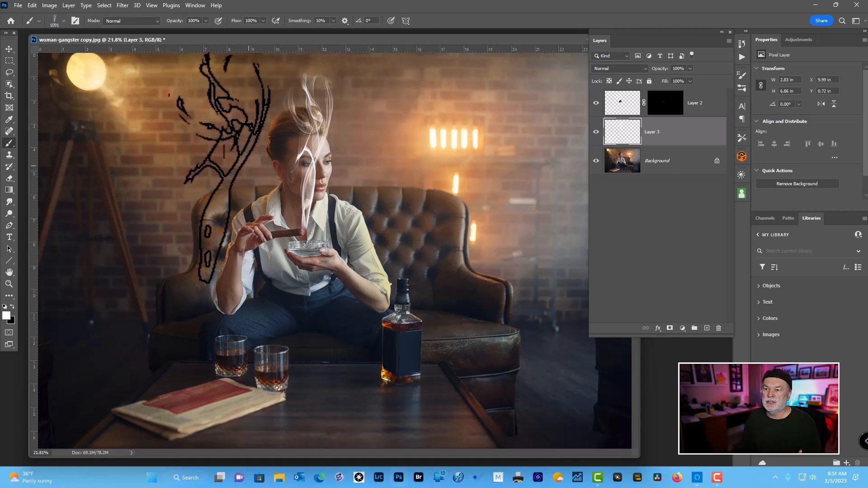
left_click(11, 50)
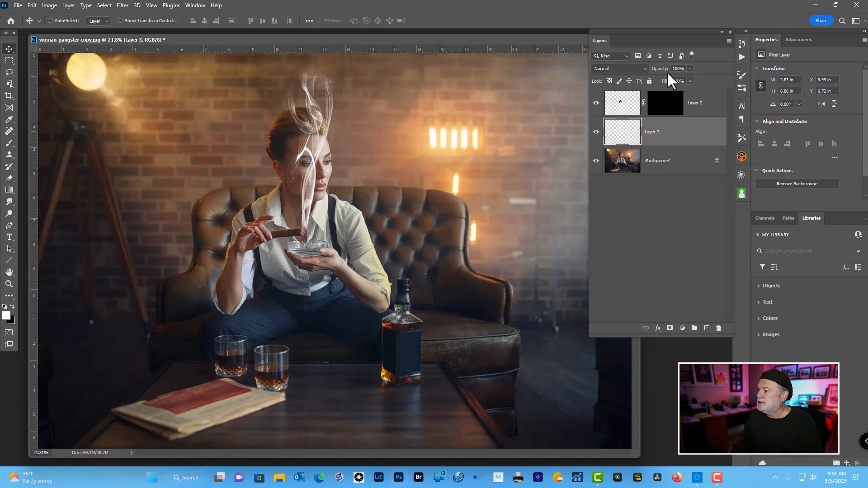
left_click_drag(667, 72, 659, 74)
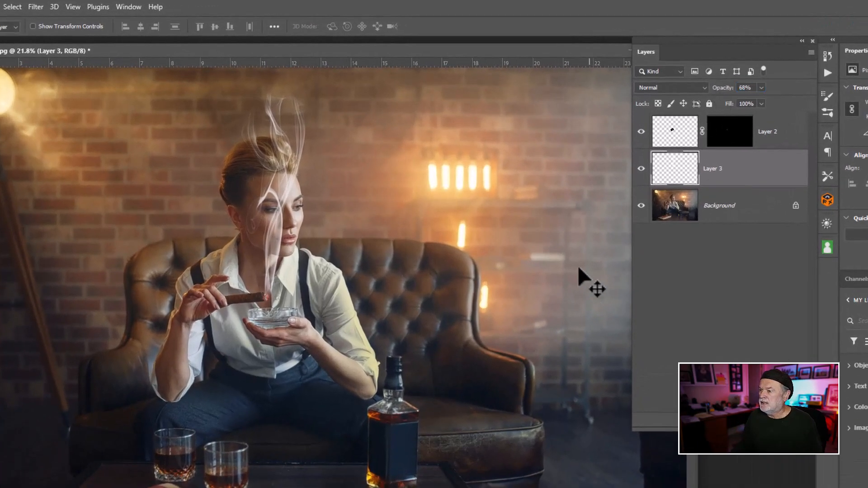
Step: Warp the smoke on Layer 3, bulging both sides outward, spreading its upper left up and outward, and shifting the middle off the woman's face
key("ctrl+t")
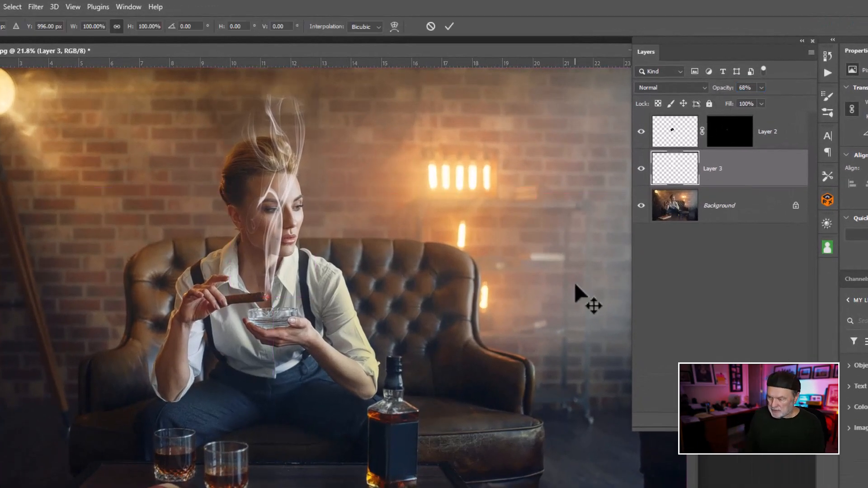
right_click(271, 246)
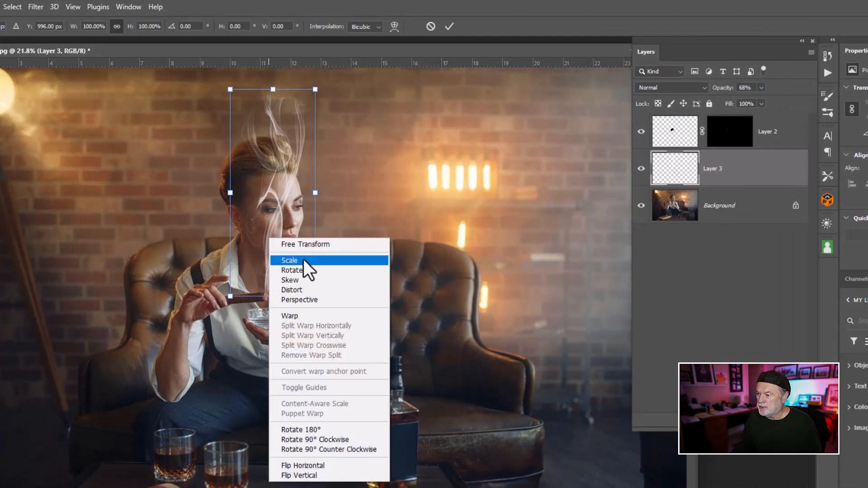
left_click(304, 316)
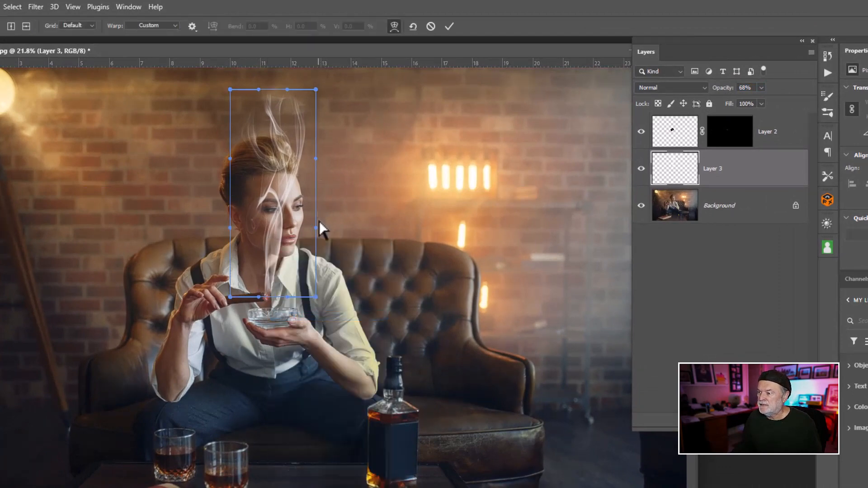
left_click_drag(315, 227, 357, 205)
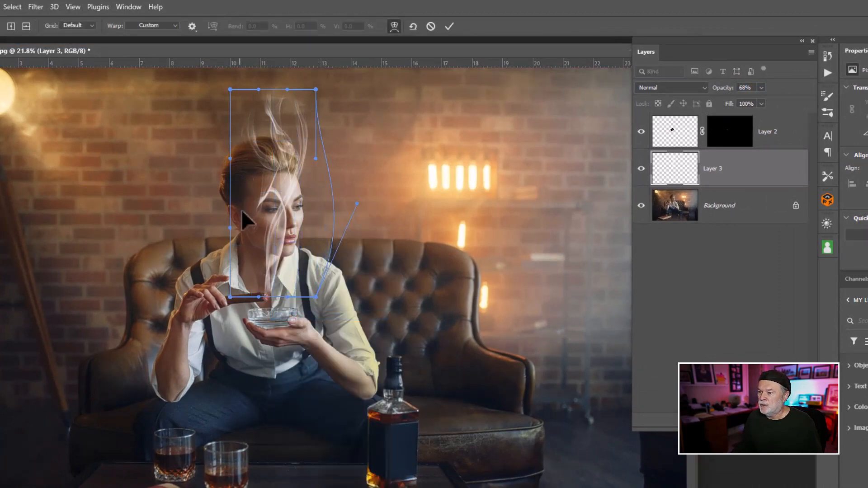
left_click_drag(231, 228, 137, 209)
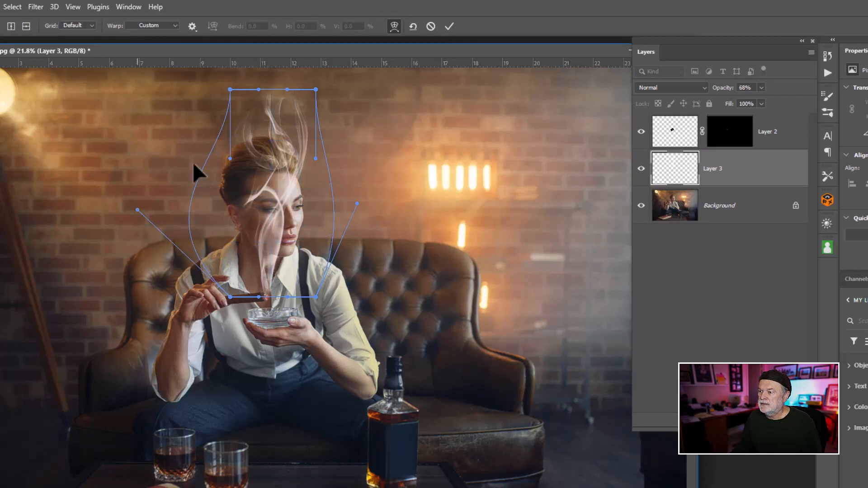
left_click_drag(230, 158, 118, 96)
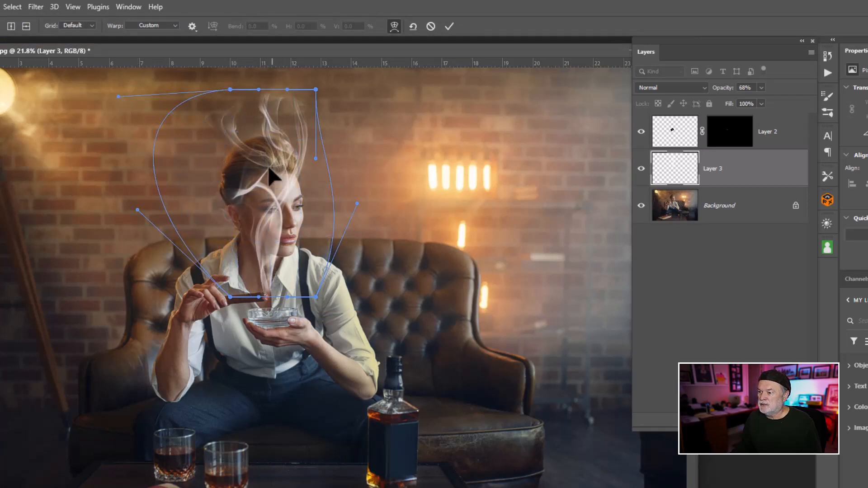
left_click_drag(255, 88, 198, 64)
left_click_drag(286, 192, 261, 189)
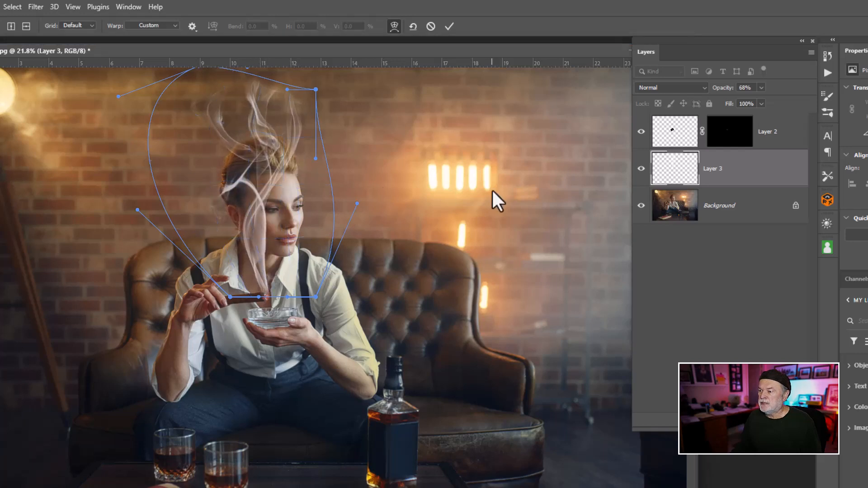
key("ctrl+h")
key("Return")
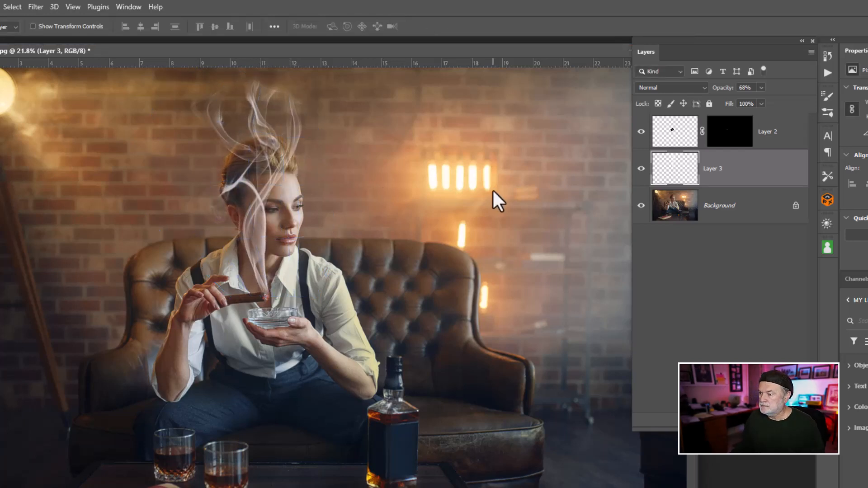
Step: Move the smoke layer, Layer 3, above the ember layer, Layer 2, and reduce its opacity to 64%
left_click_drag(678, 170, 680, 125)
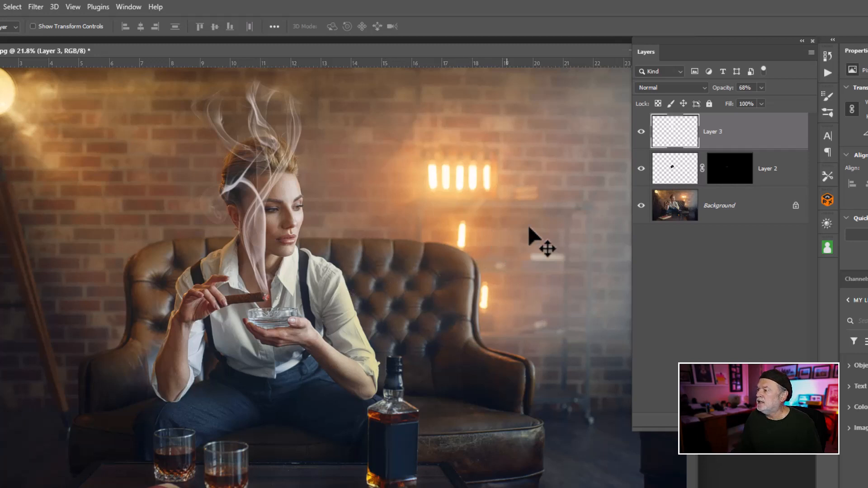
left_click_drag(726, 91, 724, 95)
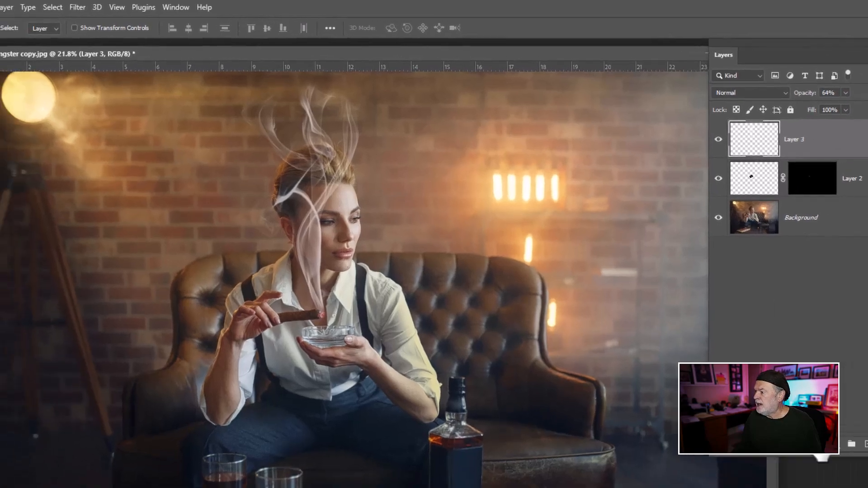
Step: Add a white layer mask to Layer 3 and choose a soft round Brush tip at 1091 px with 0% hardness
left_click(737, 421)
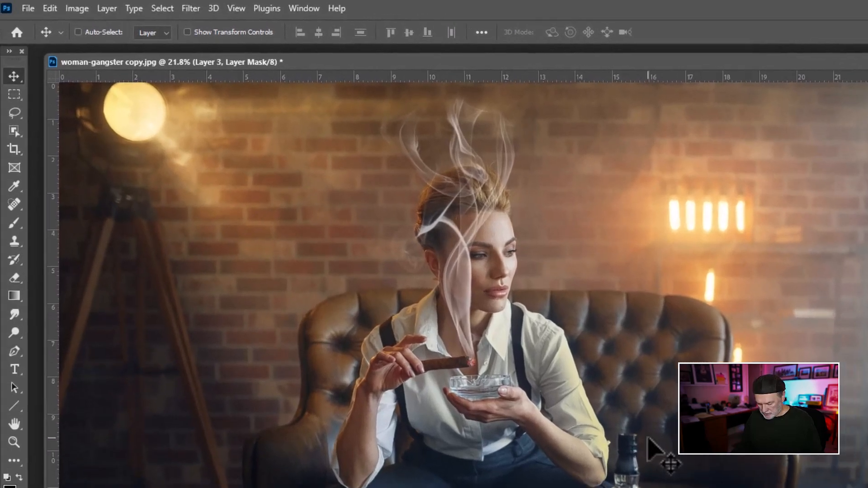
key("b")
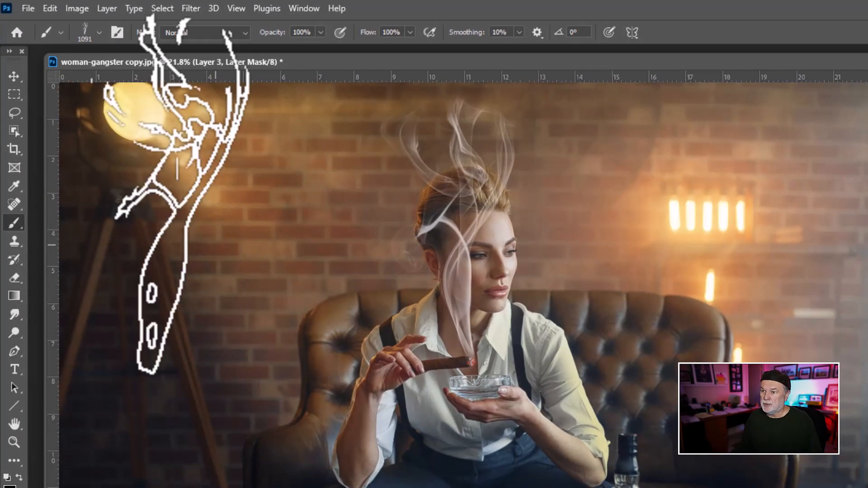
left_click(99, 33)
left_click(55, 161)
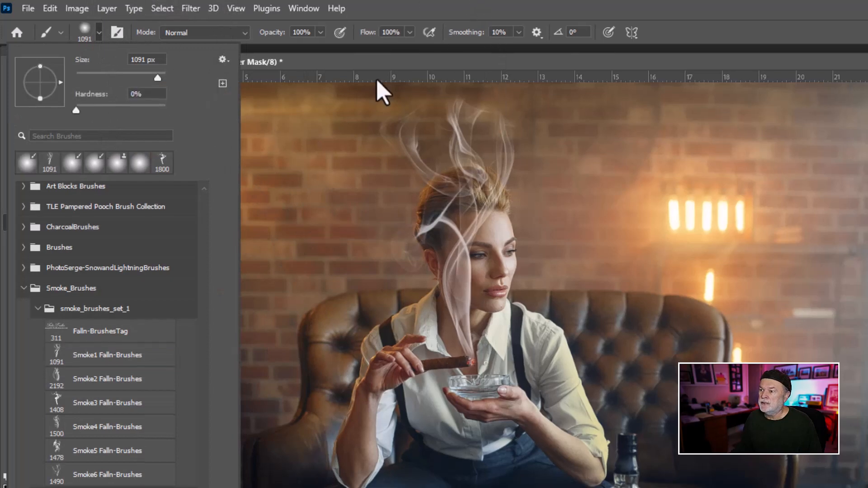
left_click(381, 65)
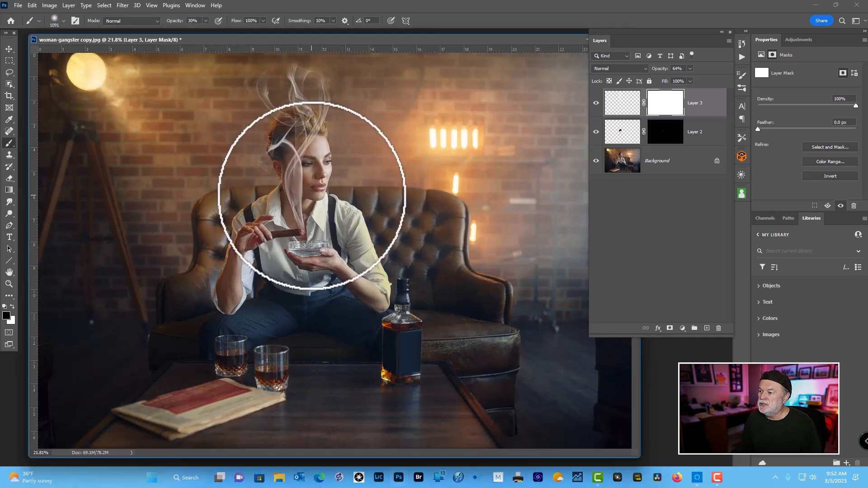
Step: Paint black at 30% opacity on Layer 3's mask to thin the smoke around the head, and compare with the smoke hidden and shown
mouse_move(289, 167)
left_mouse_down()
mouse_move(309, 196)
mouse_move(261, 117)
left_mouse_up()
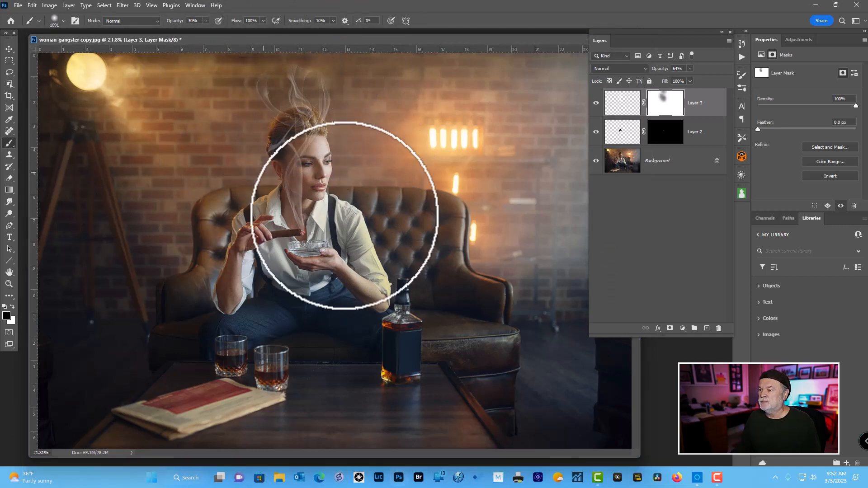
left_click(596, 104)
left_click(596, 103)
left_click(595, 103)
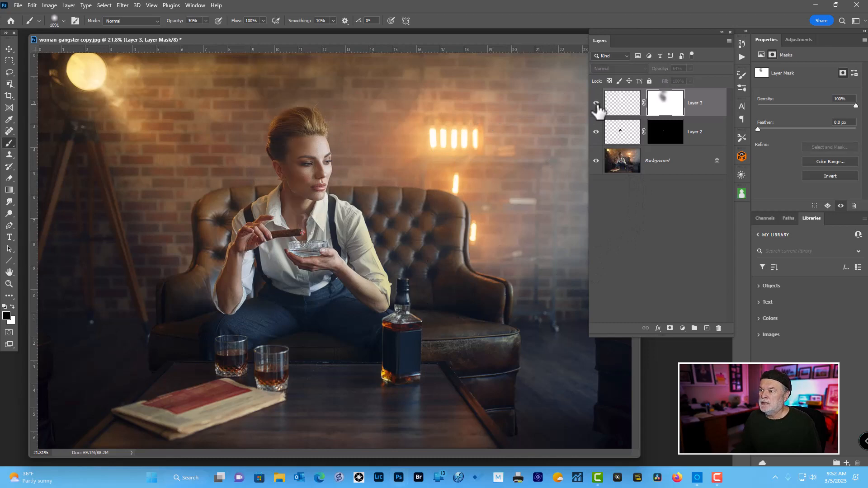
left_click(595, 103)
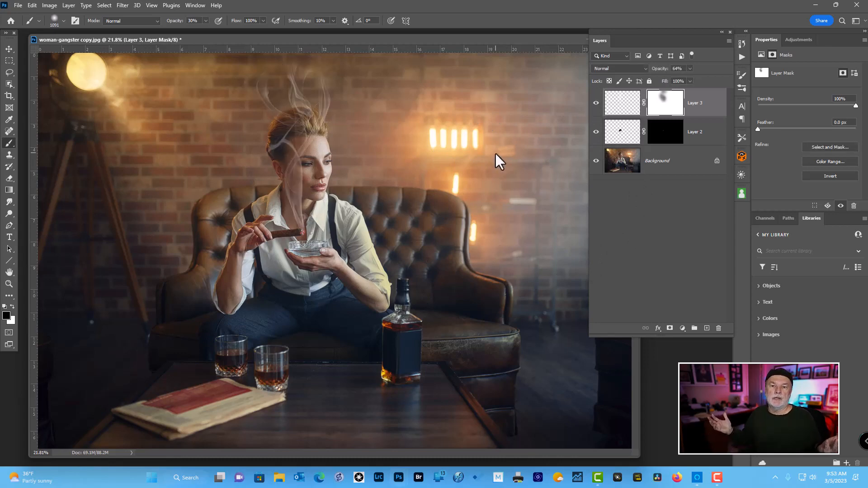